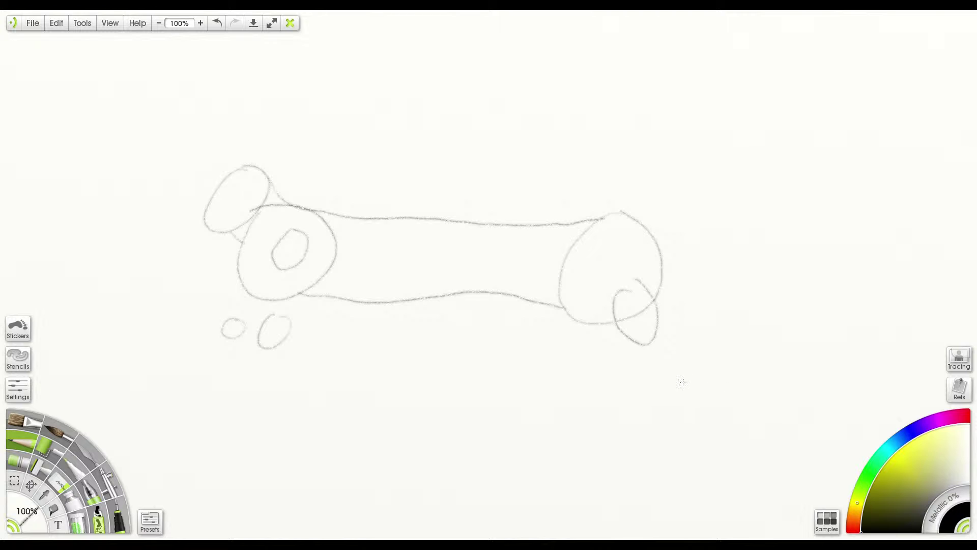
# Step: Sketch two small round hind paws beneath the rear thigh, with a toe line and the lower hind-leg lines joining them to the body
pyautogui.moveTo(646, 363)
pyautogui.mouseDown()
pyautogui.moveTo(663, 379)
pyautogui.moveTo(676, 362)
pyautogui.moveTo(667, 375)
pyautogui.moveTo(658, 362)
pyautogui.mouseUp()
pyautogui.hotkey('ctrl', 'z')
pyautogui.moveTo(664, 367); pyautogui.dragTo(663, 340)
pyautogui.moveTo(658, 380); pyautogui.dragTo(659, 380)
pyautogui.moveTo(653, 353)
pyautogui.mouseDown()
pyautogui.moveTo(650, 341)
pyautogui.moveTo(641, 352)
pyautogui.moveTo(593, 327)
pyautogui.mouseUp()
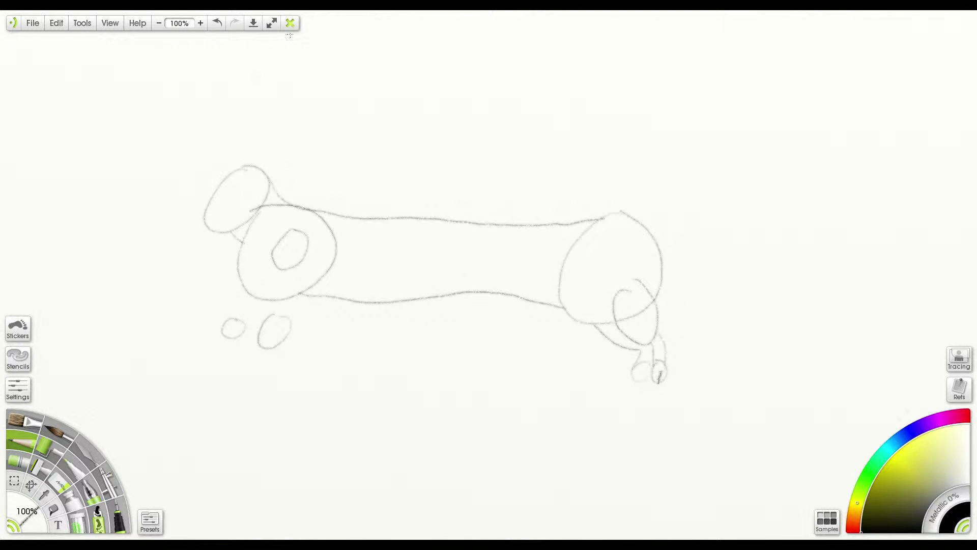
# Step: Handwrite the note "Not good at drawing" across the blank area above the animal sketch
pyautogui.moveTo(314, 120); pyautogui.dragTo(339, 86)
pyautogui.moveTo(351, 107)
pyautogui.mouseDown()
pyautogui.moveTo(347, 114)
pyautogui.moveTo(364, 97)
pyautogui.moveTo(362, 117)
pyautogui.mouseUp()
pyautogui.moveTo(356, 103)
pyautogui.mouseDown()
pyautogui.moveTo(405, 102)
pyautogui.moveTo(390, 125)
pyautogui.moveTo(429, 120)
pyautogui.mouseUp()
pyautogui.moveTo(455, 113)
pyautogui.mouseDown()
pyautogui.moveTo(468, 95)
pyautogui.moveTo(470, 124)
pyautogui.mouseUp()
pyautogui.moveTo(562, 100)
pyautogui.mouseDown()
pyautogui.moveTo(552, 102)
pyautogui.moveTo(555, 121)
pyautogui.mouseUp()
pyautogui.moveTo(564, 108)
pyautogui.mouseDown()
pyautogui.moveTo(581, 95)
pyautogui.moveTo(574, 118)
pyautogui.mouseUp()
pyautogui.moveTo(661, 78); pyautogui.dragTo(646, 119)
pyautogui.moveTo(659, 105)
pyautogui.mouseDown()
pyautogui.moveTo(654, 118)
pyautogui.moveTo(682, 109)
pyautogui.moveTo(733, 120)
pyautogui.moveTo(726, 141)
pyautogui.mouseUp()
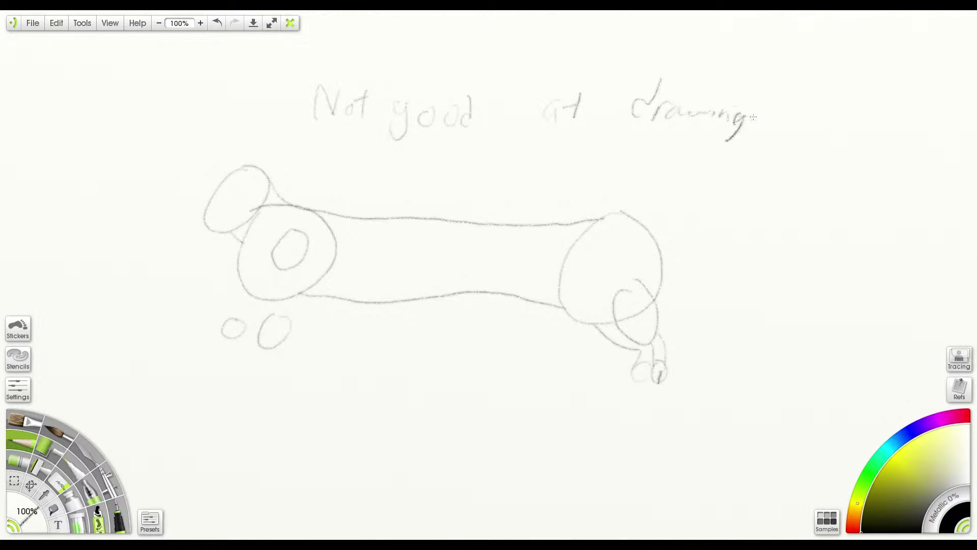
pyautogui.moveTo(778, 106)
pyautogui.mouseDown()
pyautogui.moveTo(761, 135)
pyautogui.moveTo(779, 134)
pyautogui.mouseUp()
pyautogui.moveTo(804, 93); pyautogui.dragTo(789, 136)
pyautogui.moveTo(796, 100)
pyautogui.mouseDown()
pyautogui.moveTo(790, 126)
pyautogui.moveTo(815, 123)
pyautogui.moveTo(794, 133)
pyautogui.mouseUp()
# Step: Undo the handwritten note above the sketch and restore the hind-leg lines
pyautogui.hotkey('ctrl', 'z')
pyautogui.hotkey('ctrl', 'z')
pyautogui.hotkey('ctrl', 'z')
pyautogui.hotkey('ctrl', 'z')
pyautogui.hotkey('ctrl', 'z')
pyautogui.hotkey('ctrl', 'z')
pyautogui.hotkey('ctrl', 'z')
pyautogui.hotkey('ctrl', 'z')
pyautogui.hotkey('ctrl', 'z')
pyautogui.hotkey('ctrl', 'z')
pyautogui.hotkey('ctrl', 'z')
pyautogui.hotkey('ctrl', 'z')
pyautogui.hotkey('ctrl', 'z')
pyautogui.hotkey('ctrl', 'z')
pyautogui.hotkey('ctrl', 'z')
pyautogui.hotkey('ctrl', 'z')
pyautogui.hotkey('ctrl', 'z')
pyautogui.hotkey('ctrl', 'z')
pyautogui.hotkey('ctrl', 'z')
pyautogui.hotkey('ctrl', 'z')
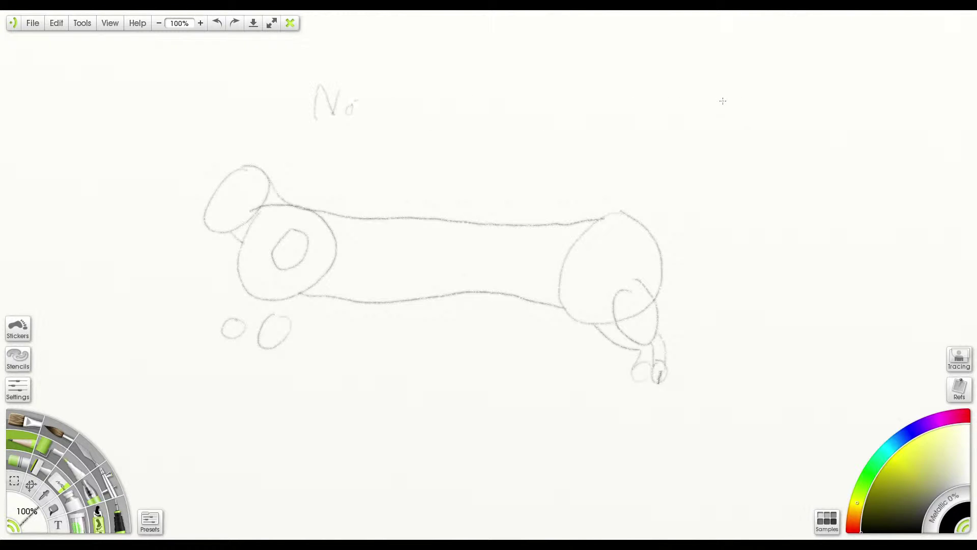
pyautogui.hotkey('ctrl', 'z')
pyautogui.hotkey('ctrl', 'z')
pyautogui.hotkey('ctrl', 'z')
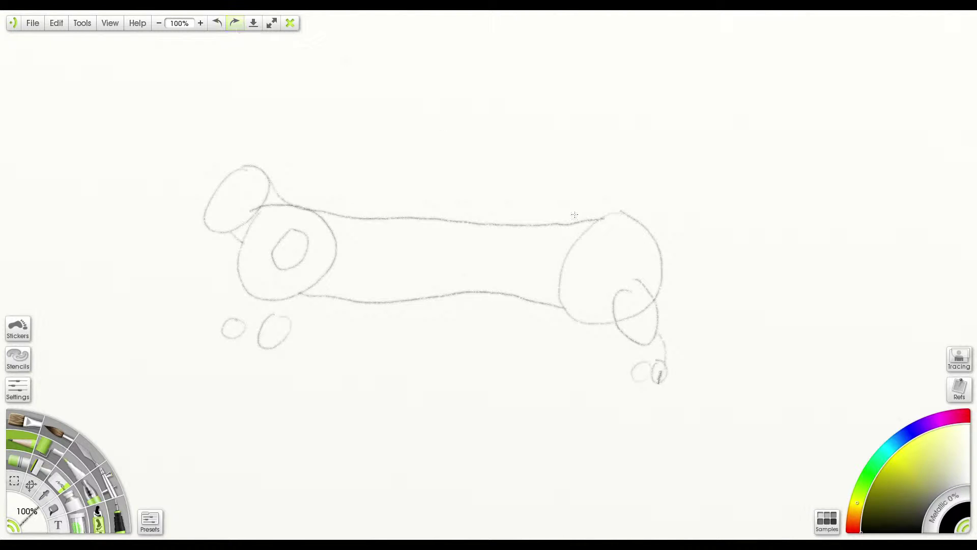
pyautogui.click(233, 24)
pyautogui.click(233, 25)
pyautogui.click(233, 24)
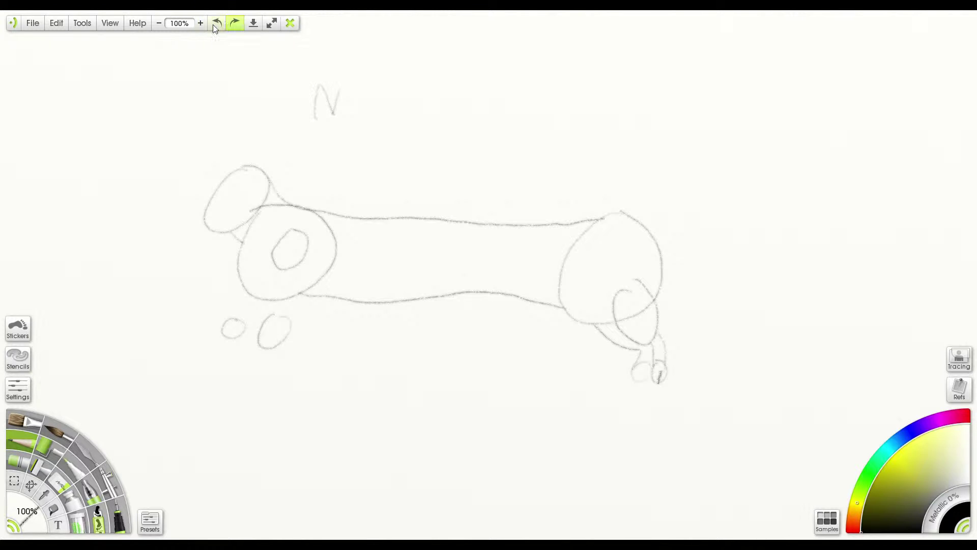
pyautogui.click(214, 25)
# Step: Add a toe line to the other hind paw and sketch a long tail with an upturned tip behind the hips
pyautogui.click(561, 338)
pyautogui.moveTo(645, 372); pyautogui.dragTo(645, 381)
pyautogui.moveTo(663, 259)
pyautogui.mouseDown()
pyautogui.moveTo(689, 266)
pyautogui.moveTo(738, 338)
pyautogui.moveTo(770, 349)
pyautogui.moveTo(795, 323)
pyautogui.moveTo(796, 300)
pyautogui.moveTo(775, 297)
pyautogui.moveTo(751, 314)
pyautogui.mouseUp()
pyautogui.hotkey('ctrl', 'z')
pyautogui.moveTo(661, 247); pyautogui.dragTo(659, 244)
pyautogui.moveTo(627, 214)
pyautogui.mouseDown()
pyautogui.moveTo(694, 247)
pyautogui.moveTo(721, 279)
pyautogui.moveTo(750, 296)
pyautogui.moveTo(774, 286)
pyautogui.moveTo(778, 296)
pyautogui.moveTo(768, 313)
pyautogui.moveTo(750, 313)
pyautogui.moveTo(661, 265)
pyautogui.mouseUp()
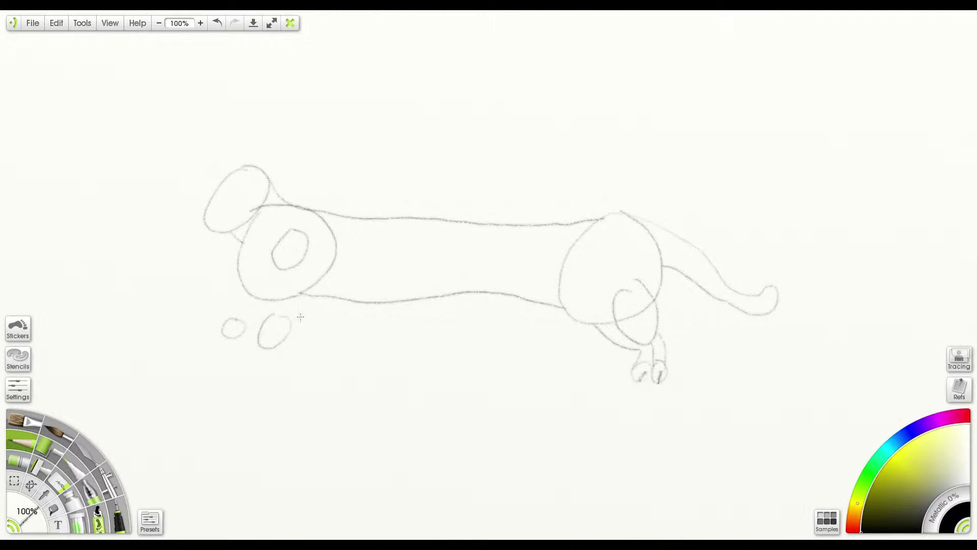
# Step: Sketch the near front leg, joining the larger front paw to the shoulder circle
pyautogui.moveTo(290, 333); pyautogui.dragTo(327, 250)
pyautogui.moveTo(270, 320); pyautogui.dragTo(297, 279)
pyautogui.moveTo(236, 326); pyautogui.dragTo(248, 330)
pyautogui.moveTo(147, 314); pyautogui.dragTo(258, 342)
pyautogui.moveTo(279, 345); pyautogui.dragTo(691, 393)
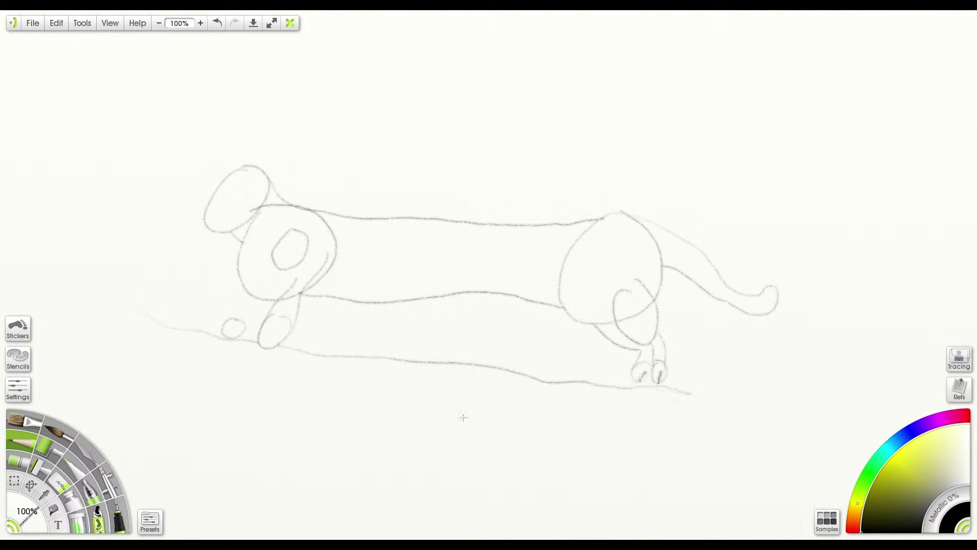
pyautogui.hotkey('ctrl', 'z')
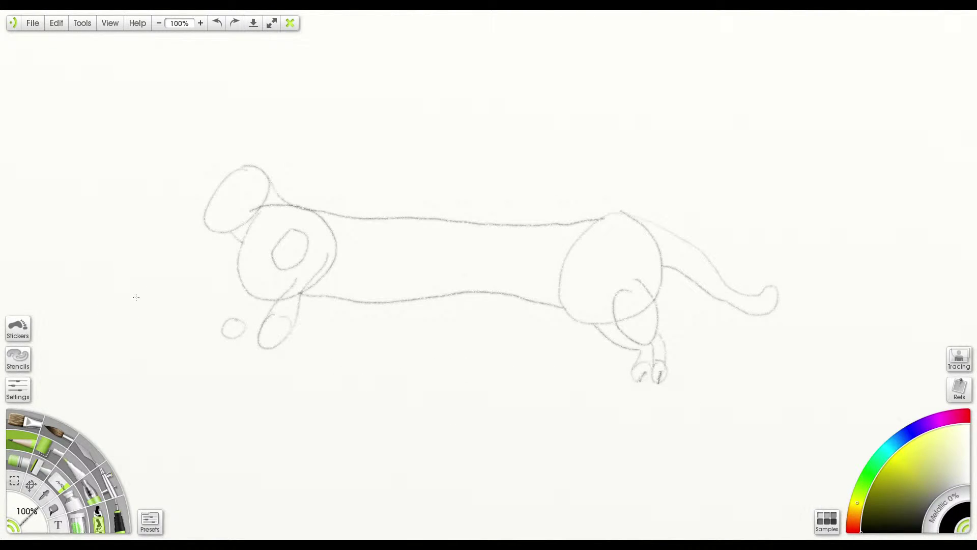
# Step: Sketch a sloping ground line under all the paws and the far front leg with toe lines on its small paw
pyautogui.moveTo(187, 326); pyautogui.dragTo(224, 338)
pyautogui.moveTo(277, 346)
pyautogui.mouseDown()
pyautogui.moveTo(545, 385)
pyautogui.moveTo(655, 379)
pyautogui.moveTo(729, 401)
pyautogui.mouseUp()
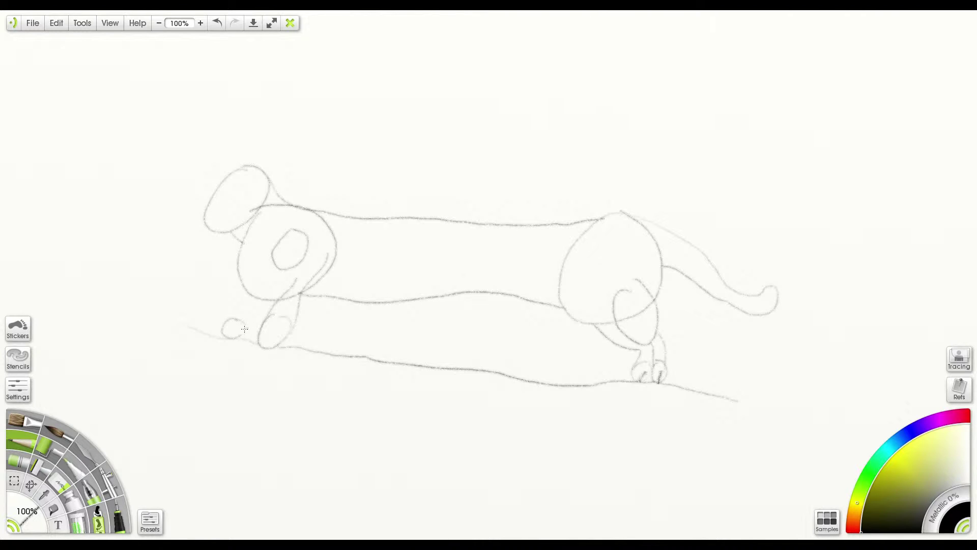
pyautogui.moveTo(253, 320)
pyautogui.mouseDown()
pyautogui.moveTo(267, 302)
pyautogui.moveTo(250, 320)
pyautogui.mouseUp()
pyautogui.moveTo(227, 330); pyautogui.dragTo(235, 338)
# Step: Erase the front of the head oval and pencil in a cat's face with muzzle, mouth, eye and two pointed ears
pyautogui.press('e')
pyautogui.moveTo(202, 220)
pyautogui.mouseDown()
pyautogui.moveTo(218, 196)
pyautogui.moveTo(212, 224)
pyautogui.moveTo(212, 215)
pyautogui.mouseUp()
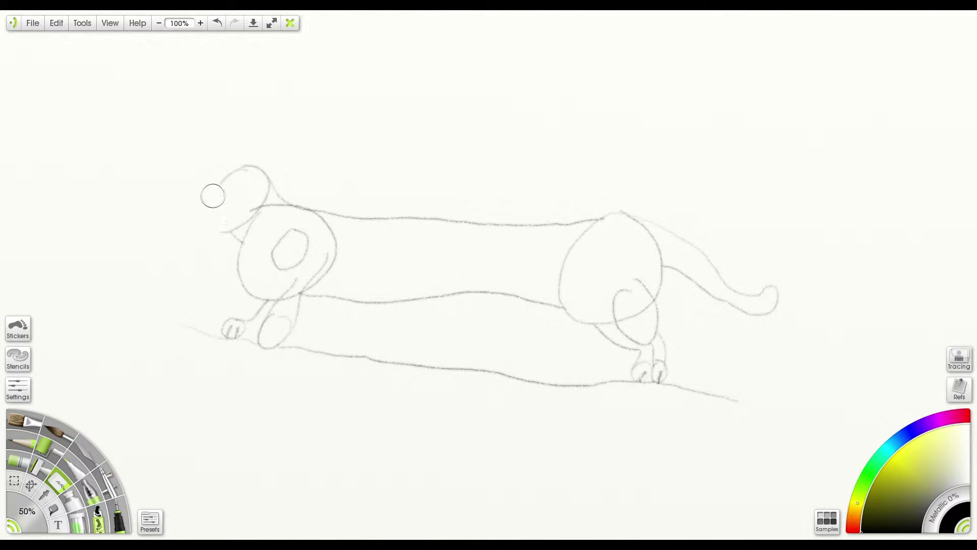
pyautogui.click(29, 437)
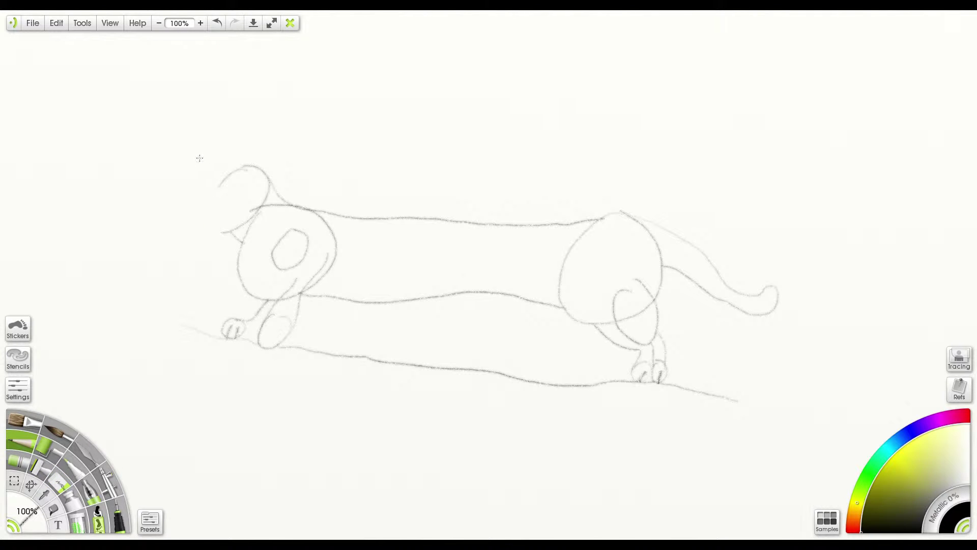
pyautogui.moveTo(221, 185)
pyautogui.mouseDown()
pyautogui.moveTo(212, 223)
pyautogui.moveTo(225, 233)
pyautogui.mouseUp()
pyautogui.moveTo(211, 204)
pyautogui.mouseDown()
pyautogui.moveTo(203, 218)
pyautogui.moveTo(226, 220)
pyautogui.moveTo(212, 231)
pyautogui.moveTo(226, 233)
pyautogui.mouseUp()
pyautogui.moveTo(219, 184)
pyautogui.mouseDown()
pyautogui.moveTo(223, 163)
pyautogui.moveTo(240, 179)
pyautogui.moveTo(220, 162)
pyautogui.moveTo(224, 181)
pyautogui.moveTo(241, 170)
pyautogui.moveTo(232, 154)
pyautogui.moveTo(251, 162)
pyautogui.mouseUp()
pyautogui.moveTo(216, 195); pyautogui.dragTo(223, 201)
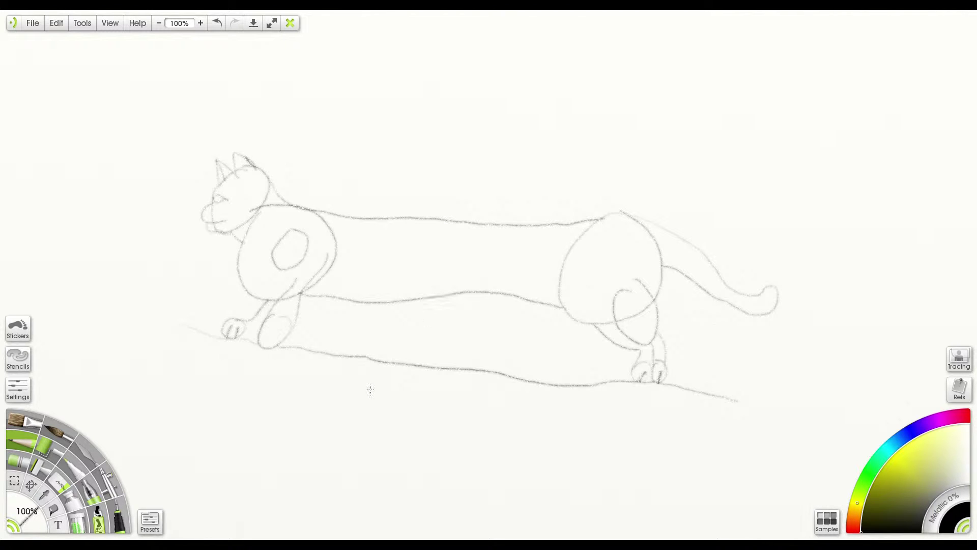
# Step: Switch to the Ink Pen for tracing over the pencilled cat's head
pyautogui.click(118, 519)
pyautogui.moveTo(256, 338); pyautogui.dragTo(384, 359)
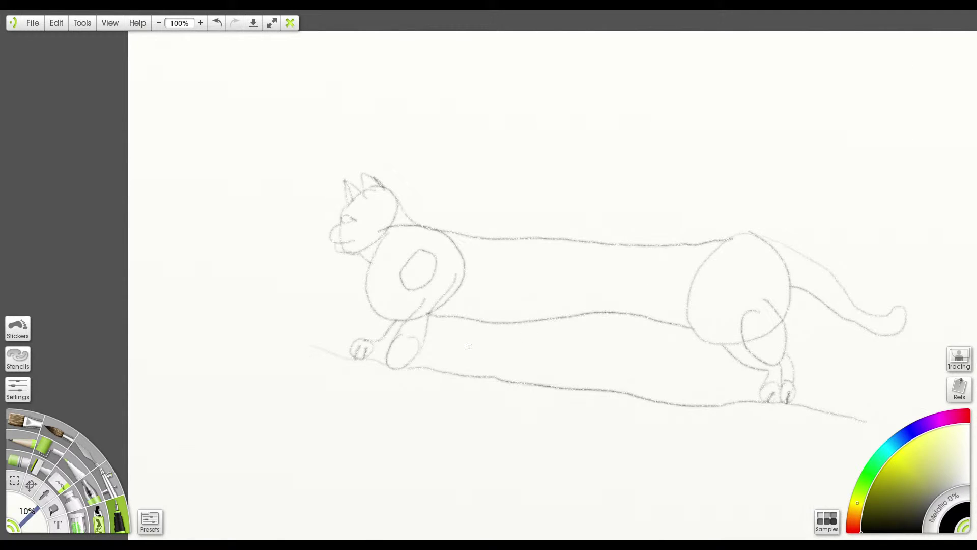
pyautogui.moveTo(260, 469)
pyautogui.mouseDown()
pyautogui.moveTo(185, 492)
pyautogui.moveTo(180, 468)
pyautogui.mouseUp()
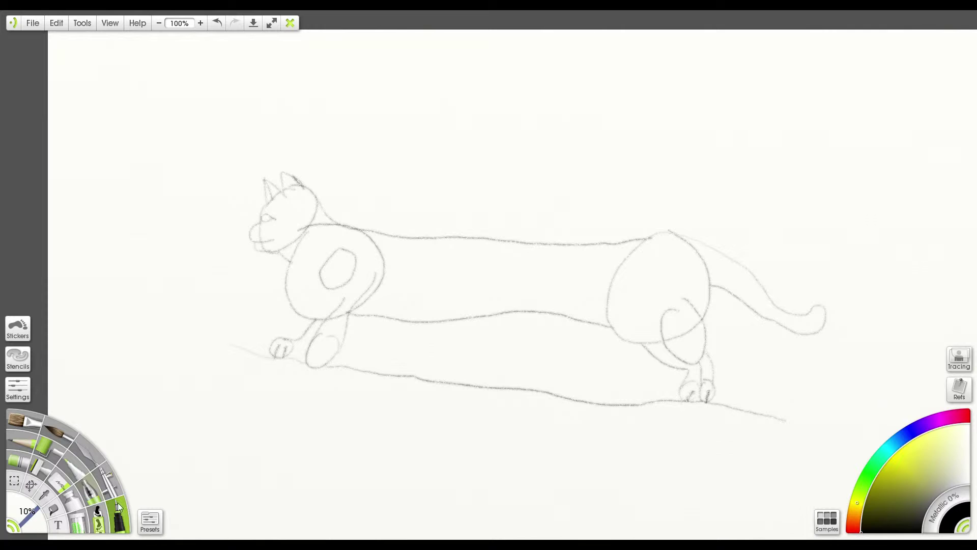
pyautogui.scroll(1, 386, 288)
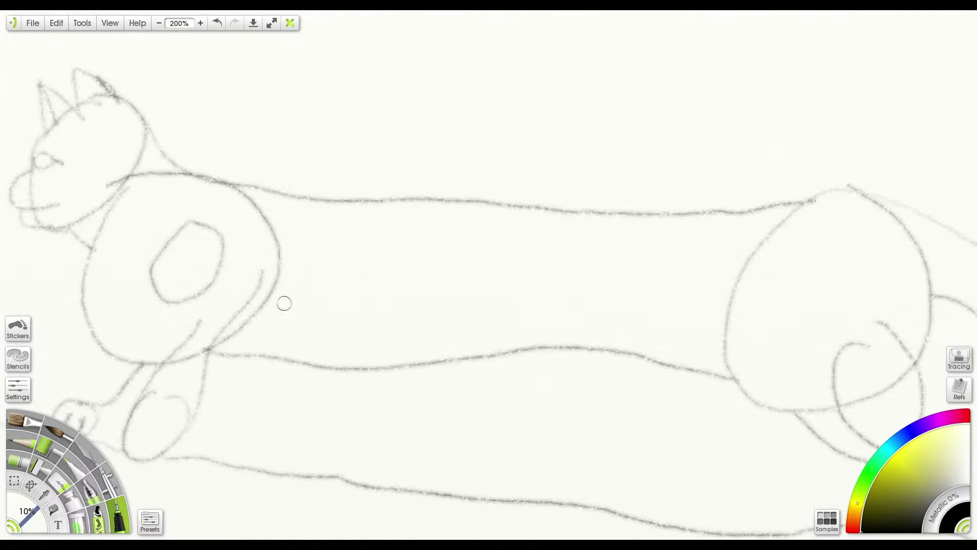
pyautogui.moveTo(410, 285)
pyautogui.mouseDown()
pyautogui.moveTo(631, 356)
pyautogui.moveTo(655, 384)
pyautogui.mouseUp()
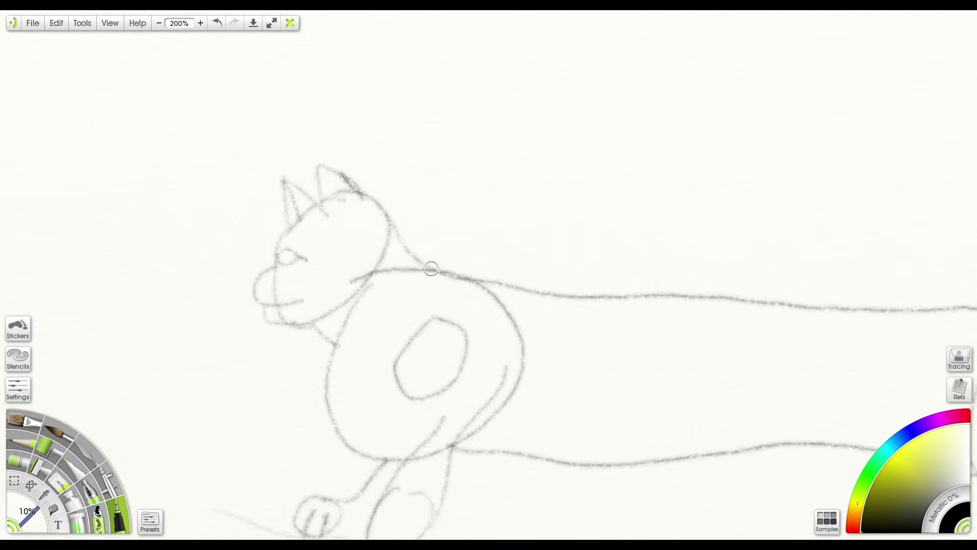
pyautogui.moveTo(434, 269)
pyautogui.mouseDown()
pyautogui.moveTo(372, 197)
pyautogui.moveTo(317, 168)
pyautogui.moveTo(321, 204)
pyautogui.moveTo(326, 181)
pyautogui.moveTo(337, 194)
pyautogui.mouseUp()
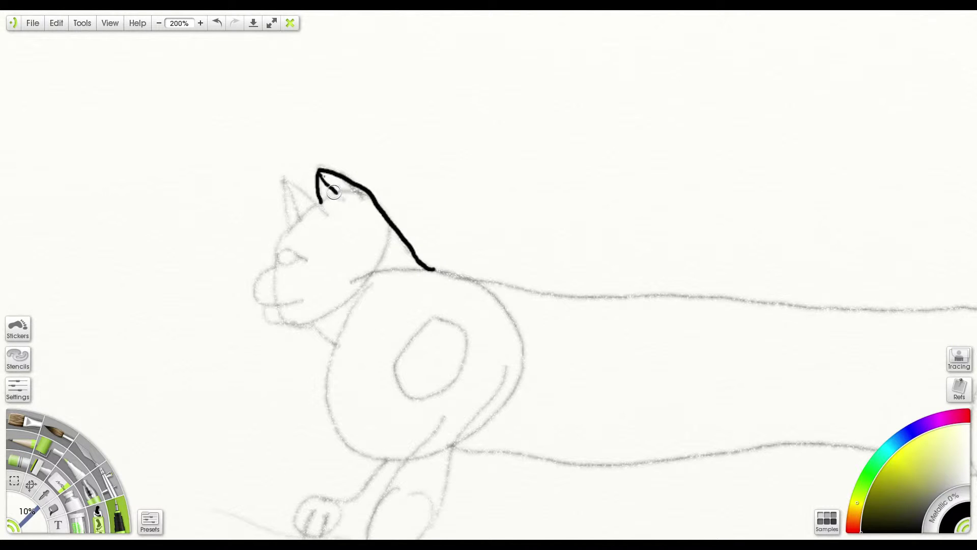
pyautogui.hotkey('ctrl', 'z')
pyautogui.hotkey('ctrl', 'z')
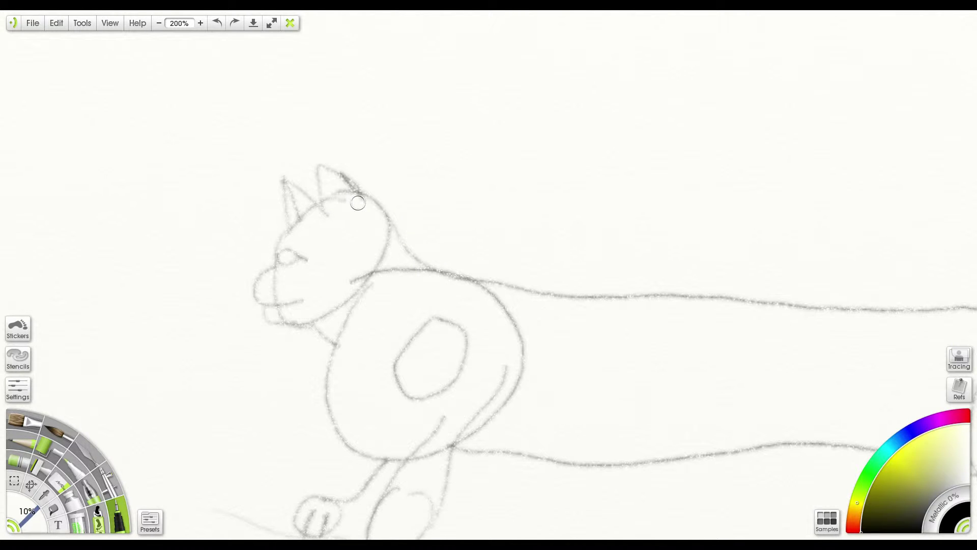
# Step: Ink the back of the neck and head and both pointed ears with their inner edges in black
pyautogui.moveTo(446, 272)
pyautogui.mouseDown()
pyautogui.moveTo(383, 190)
pyautogui.moveTo(339, 166)
pyautogui.moveTo(317, 166)
pyautogui.moveTo(321, 206)
pyautogui.mouseUp()
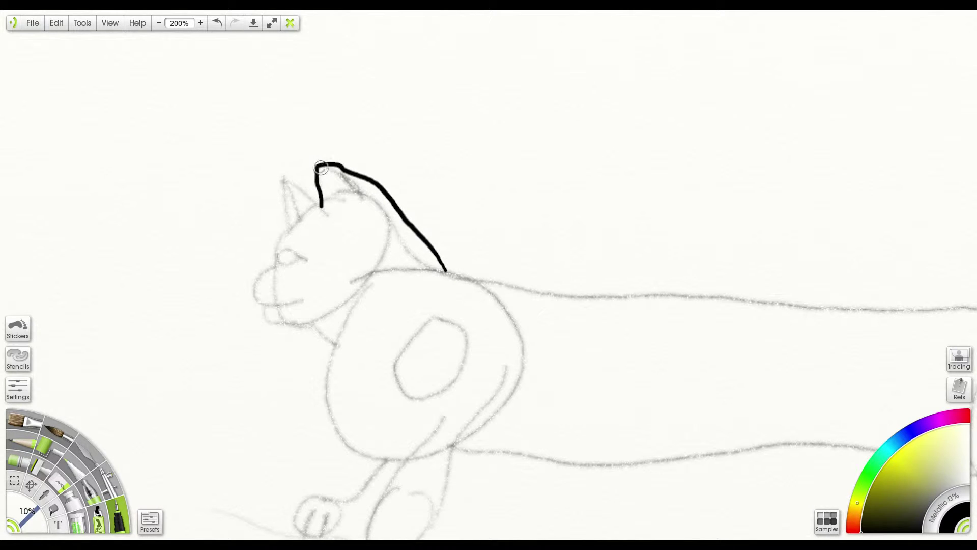
pyautogui.moveTo(321, 168); pyautogui.dragTo(359, 195)
pyautogui.moveTo(358, 196); pyautogui.dragTo(359, 215)
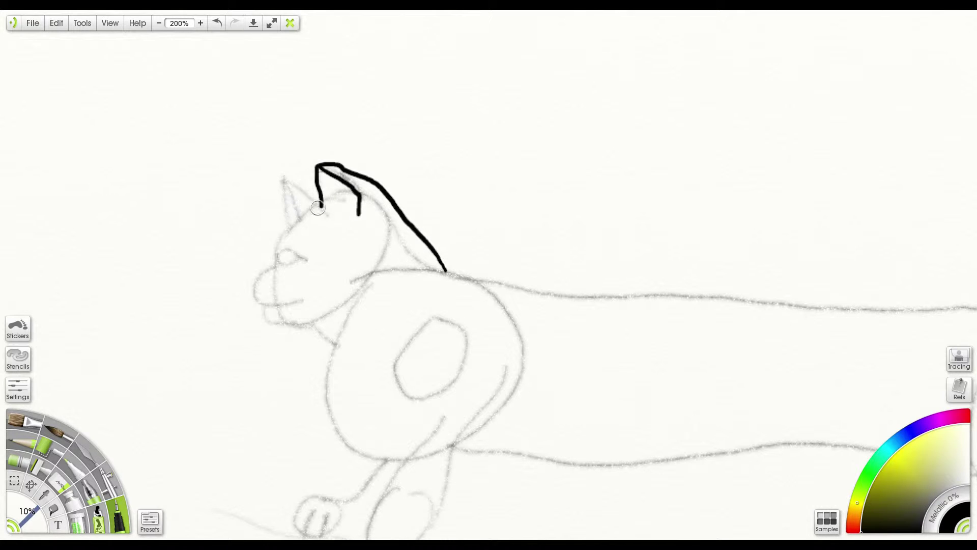
pyautogui.moveTo(320, 206)
pyautogui.mouseDown()
pyautogui.moveTo(285, 182)
pyautogui.moveTo(289, 229)
pyautogui.moveTo(301, 216)
pyautogui.moveTo(292, 187)
pyautogui.moveTo(304, 209)
pyautogui.mouseUp()
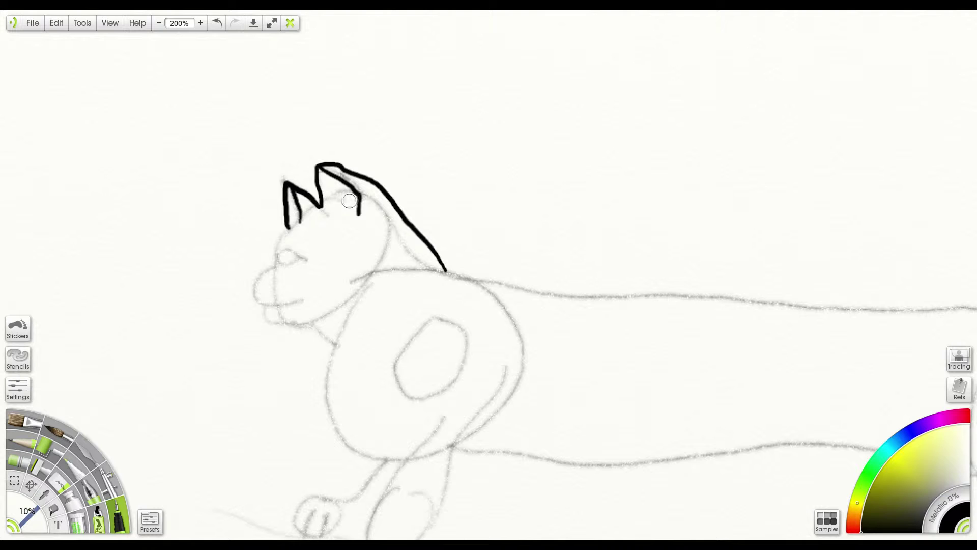
pyautogui.moveTo(346, 181); pyautogui.dragTo(358, 198)
# Step: Ink the face profile from the forehead over the muzzle to the chin, and add the mouth and nose
pyautogui.moveTo(314, 211)
pyautogui.mouseDown()
pyautogui.moveTo(285, 231)
pyautogui.moveTo(254, 288)
pyautogui.mouseUp()
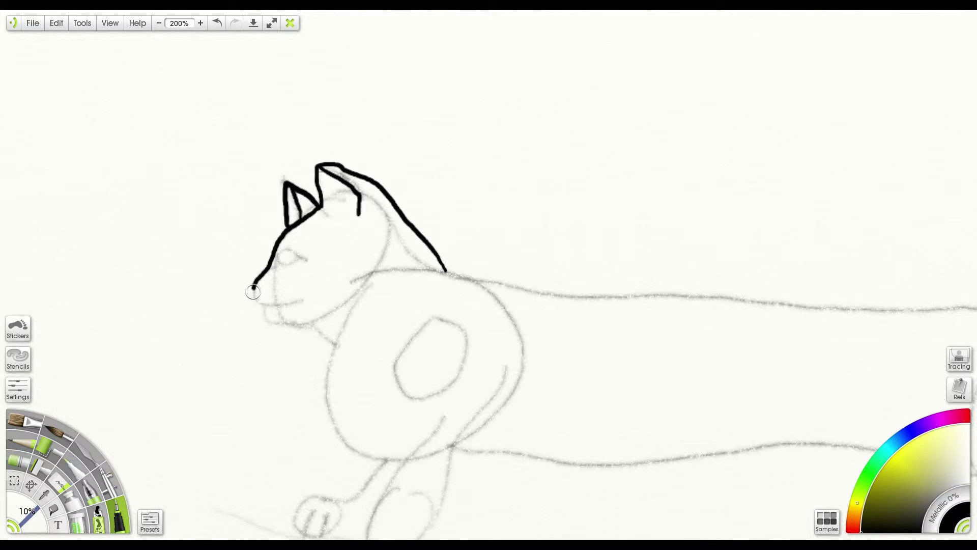
pyautogui.moveTo(254, 291)
pyautogui.mouseDown()
pyautogui.moveTo(269, 320)
pyautogui.moveTo(301, 327)
pyautogui.mouseUp()
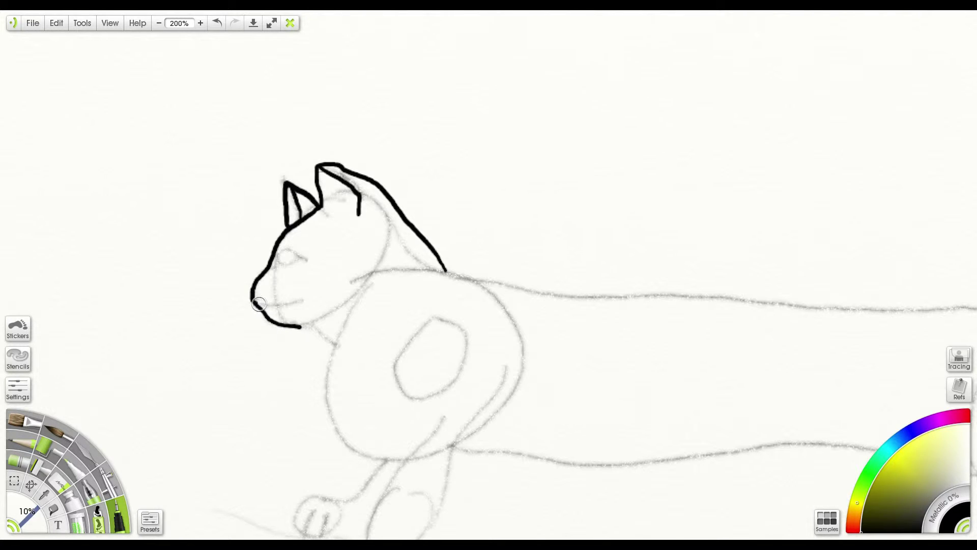
pyautogui.moveTo(252, 301)
pyautogui.mouseDown()
pyautogui.moveTo(274, 308)
pyautogui.moveTo(306, 294)
pyautogui.mouseUp()
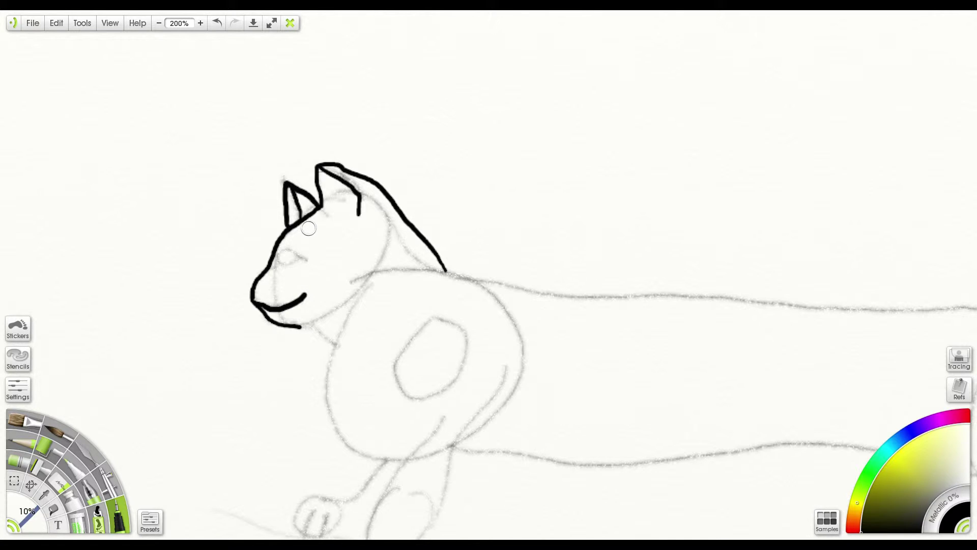
pyautogui.hotkey('ctrl', 'z')
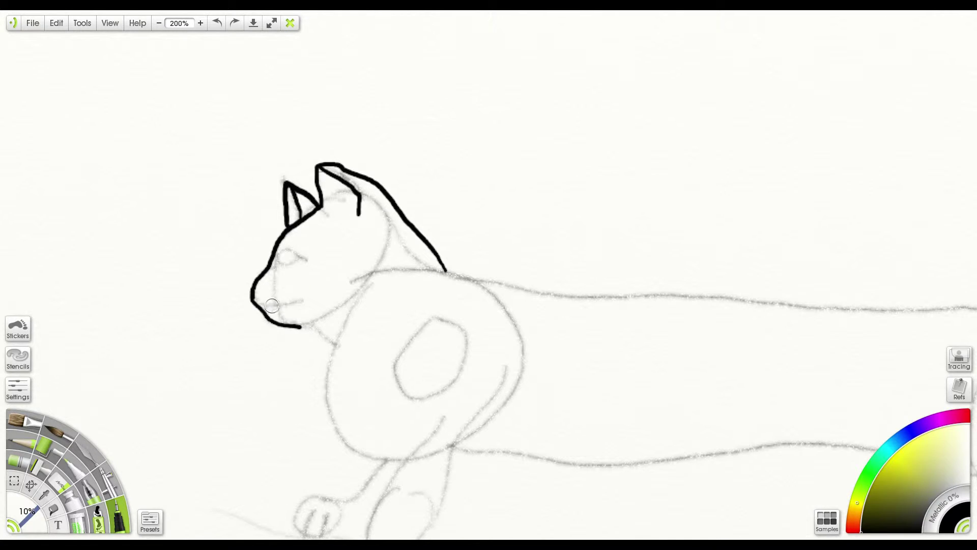
pyautogui.moveTo(263, 311)
pyautogui.mouseDown()
pyautogui.moveTo(306, 297)
pyautogui.moveTo(257, 293)
pyautogui.mouseUp()
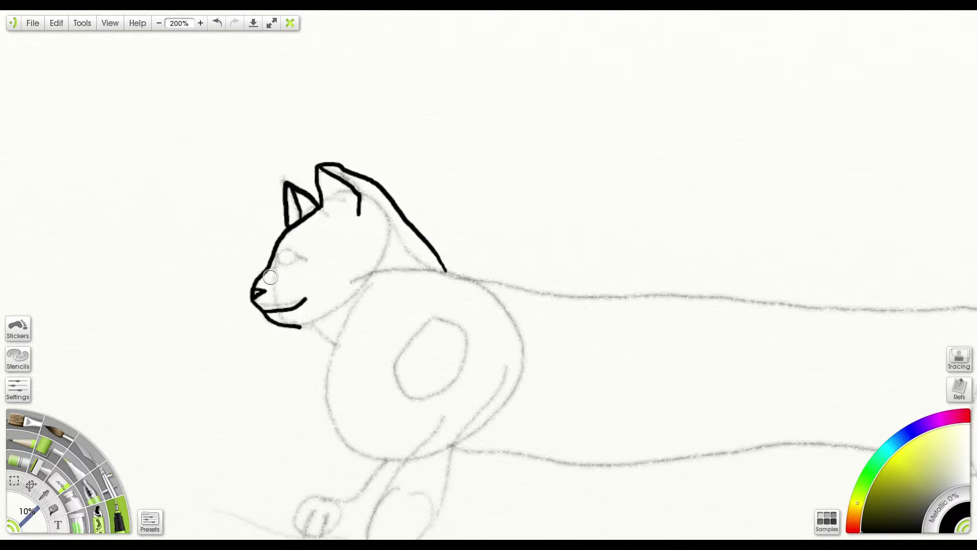
# Step: Ink the eye with a slanted brow line above it, and continue the jaw outline down the throat
pyautogui.moveTo(270, 276); pyautogui.dragTo(294, 262)
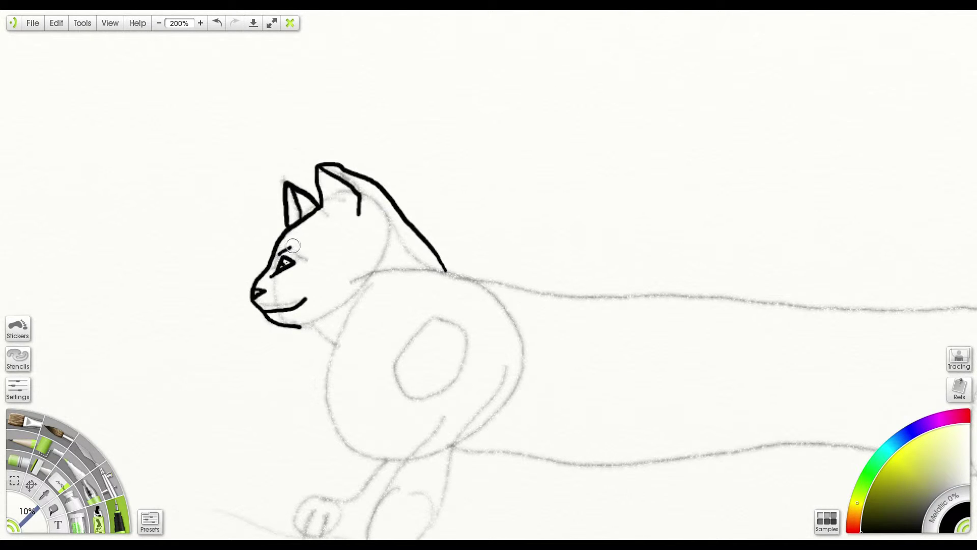
pyautogui.moveTo(282, 251); pyautogui.dragTo(298, 237)
pyautogui.hotkey('ctrl', 'z')
pyautogui.moveTo(301, 327); pyautogui.dragTo(309, 325)
pyautogui.moveTo(316, 320); pyautogui.dragTo(337, 345)
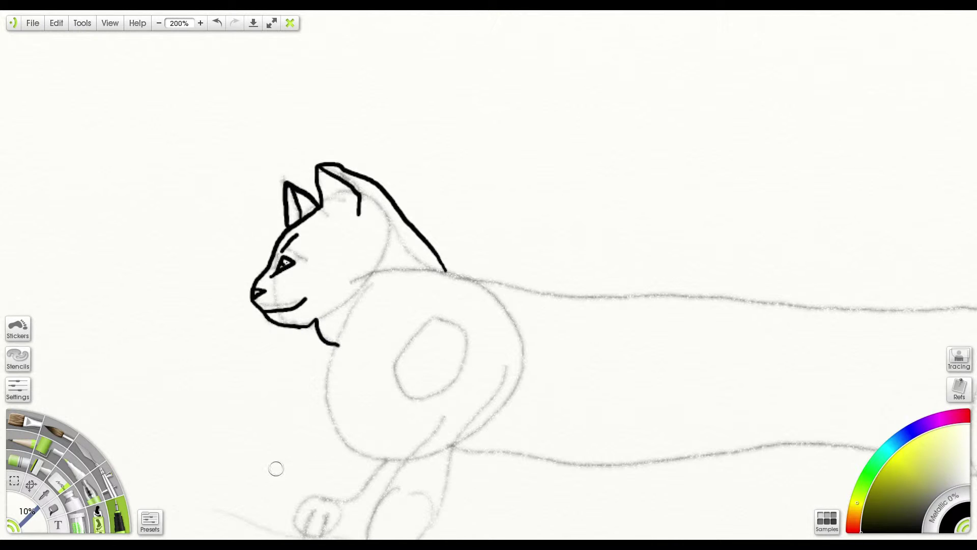
# Step: Ink the chest outline and the far front leg with its toed paw, plus the short ground line behind that paw
pyautogui.moveTo(266, 458); pyautogui.dragTo(270, 294)
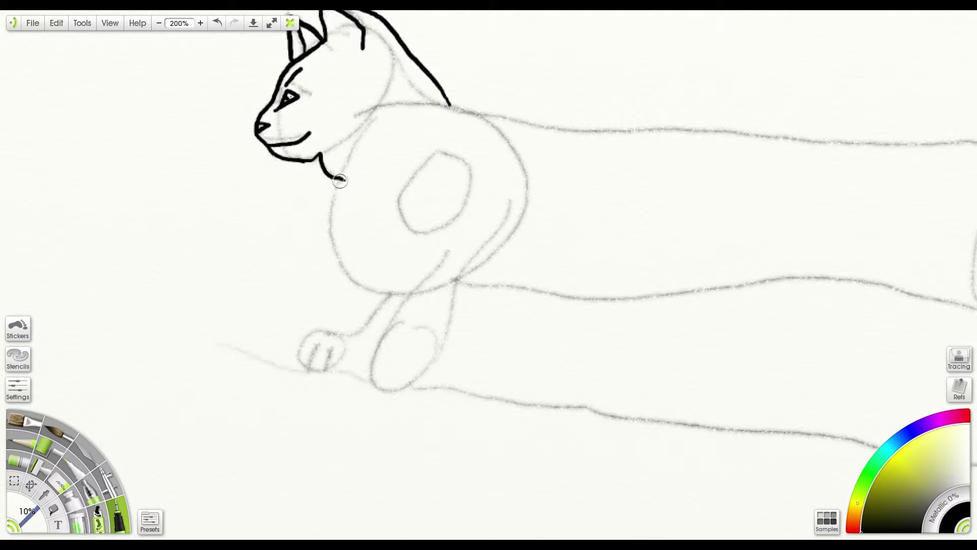
pyautogui.moveTo(340, 180)
pyautogui.mouseDown()
pyautogui.moveTo(333, 245)
pyautogui.moveTo(348, 277)
pyautogui.moveTo(392, 297)
pyautogui.moveTo(361, 330)
pyautogui.moveTo(310, 332)
pyautogui.mouseUp()
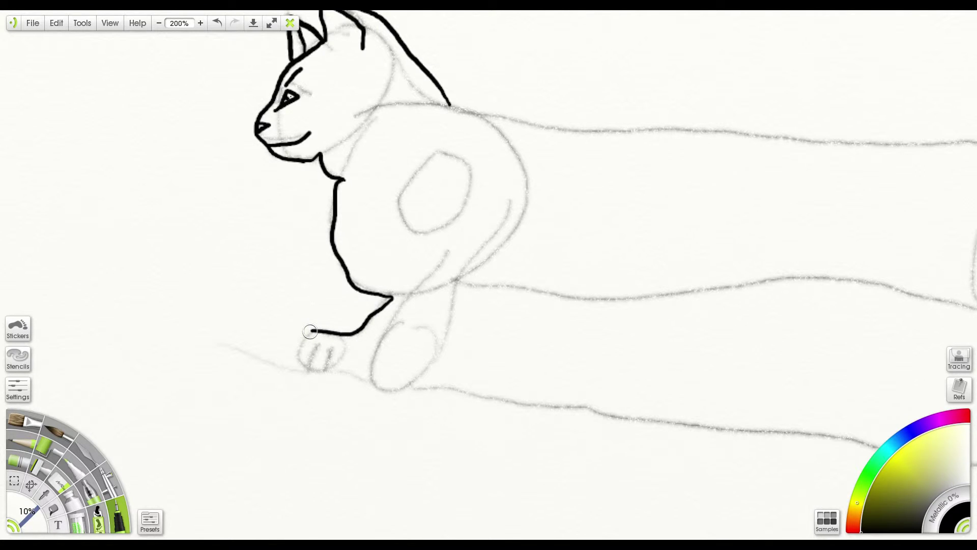
pyautogui.hotkey('ctrl', 'z')
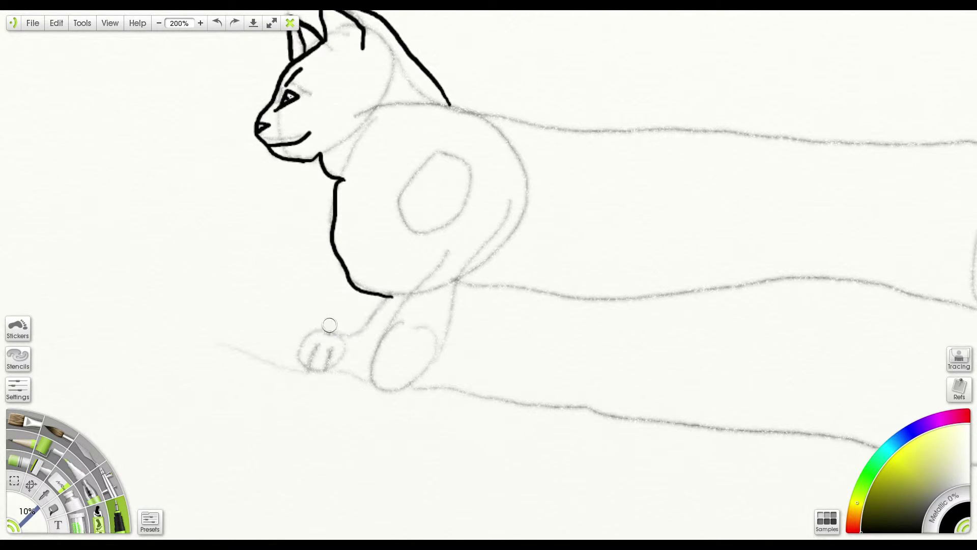
pyautogui.moveTo(391, 298)
pyautogui.mouseDown()
pyautogui.moveTo(362, 325)
pyautogui.moveTo(322, 334)
pyautogui.mouseUp()
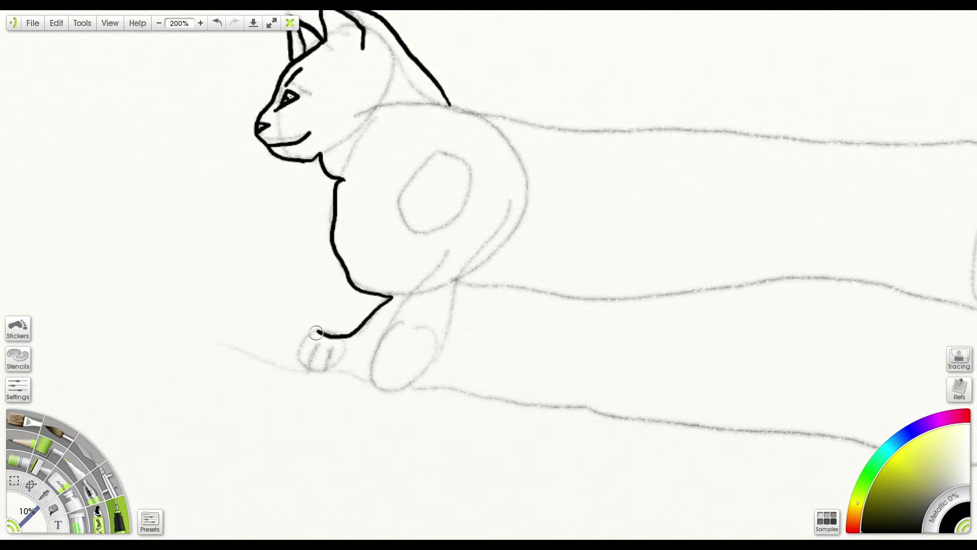
pyautogui.moveTo(317, 332)
pyautogui.mouseDown()
pyautogui.moveTo(305, 368)
pyautogui.moveTo(314, 360)
pyautogui.moveTo(326, 372)
pyautogui.moveTo(330, 360)
pyautogui.moveTo(336, 372)
pyautogui.moveTo(345, 354)
pyautogui.moveTo(347, 372)
pyautogui.moveTo(339, 368)
pyautogui.moveTo(375, 380)
pyautogui.mouseUp()
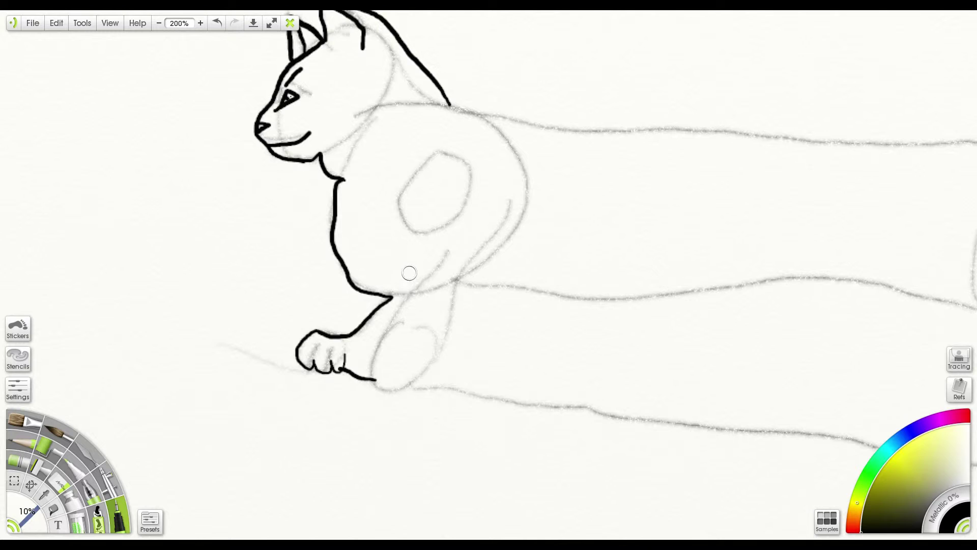
# Step: Ink the near front leg and paw with a toe line, and the ground line ahead of the far front paw
pyautogui.moveTo(408, 264)
pyautogui.mouseDown()
pyautogui.moveTo(433, 274)
pyautogui.moveTo(374, 351)
pyautogui.moveTo(375, 386)
pyautogui.moveTo(391, 392)
pyautogui.moveTo(431, 368)
pyautogui.moveTo(458, 283)
pyautogui.moveTo(512, 200)
pyautogui.mouseUp()
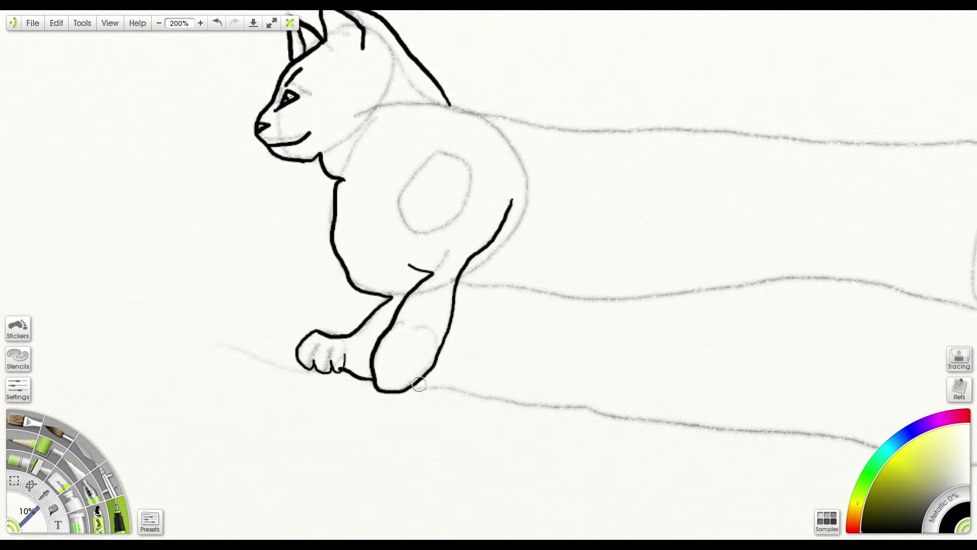
pyautogui.moveTo(409, 387); pyautogui.dragTo(407, 374)
pyautogui.moveTo(301, 366); pyautogui.dragTo(220, 341)
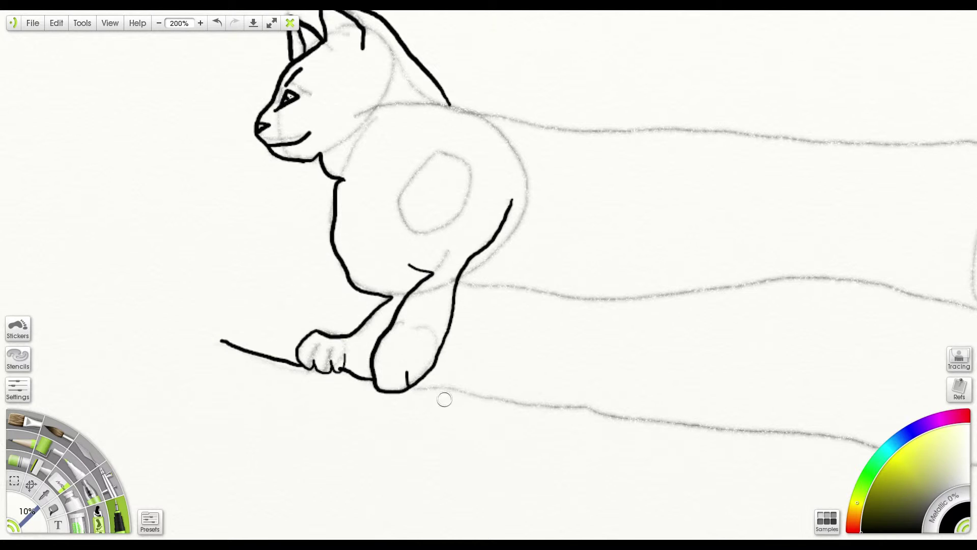
# Step: Ink the ground line behind the near front paw, and the long back line from the neck over the rump
pyautogui.moveTo(412, 389); pyautogui.dragTo(502, 412)
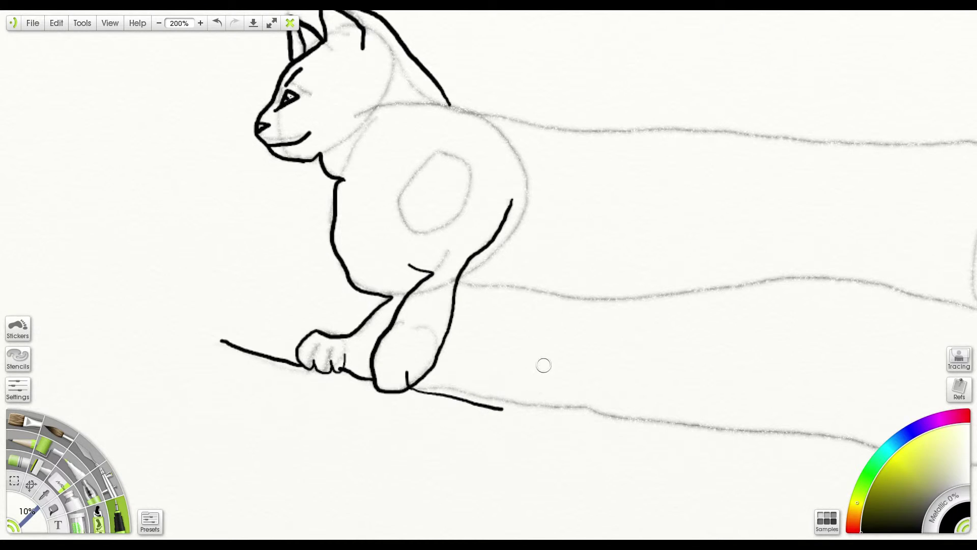
pyautogui.moveTo(544, 365)
pyautogui.mouseDown()
pyautogui.moveTo(409, 437)
pyautogui.moveTo(340, 392)
pyautogui.mouseUp()
pyautogui.moveTo(293, 425); pyautogui.dragTo(277, 498)
pyautogui.moveTo(430, 506); pyautogui.dragTo(380, 489)
pyautogui.scroll(1, 403, 433)
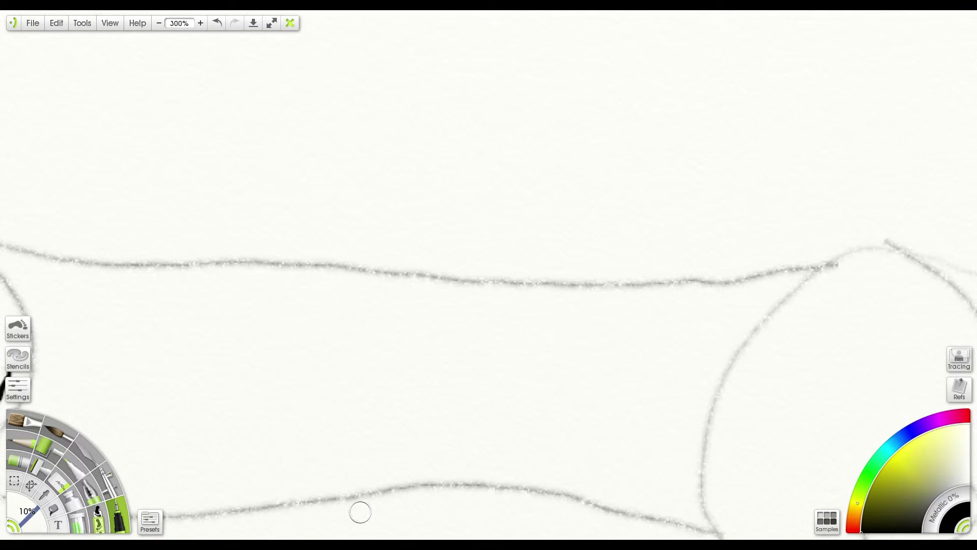
pyautogui.scroll(-1, 403, 433)
pyautogui.scroll(1, 432, 381)
pyautogui.moveTo(404, 433); pyautogui.dragTo(555, 463)
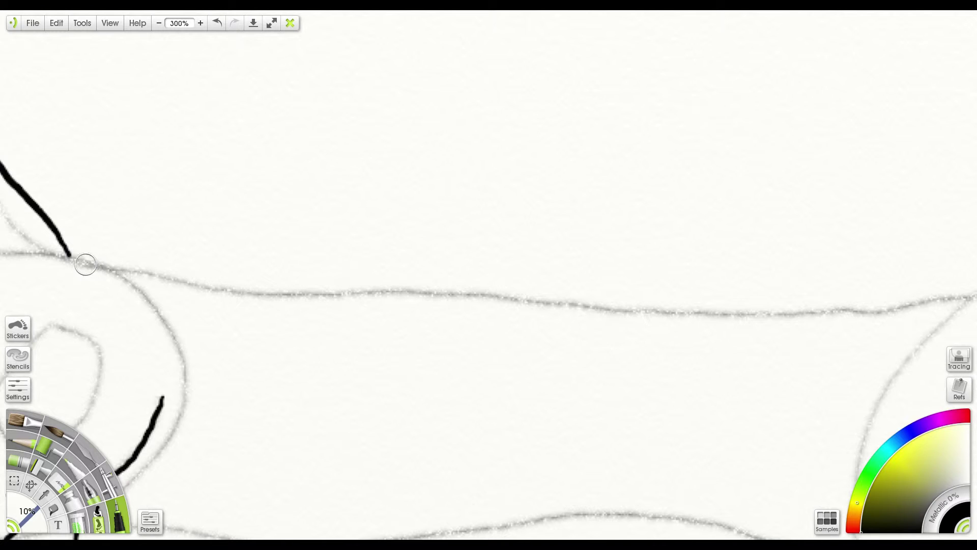
pyautogui.moveTo(68, 252)
pyautogui.mouseDown()
pyautogui.moveTo(282, 295)
pyautogui.moveTo(452, 292)
pyautogui.moveTo(622, 314)
pyautogui.moveTo(882, 309)
pyautogui.mouseUp()
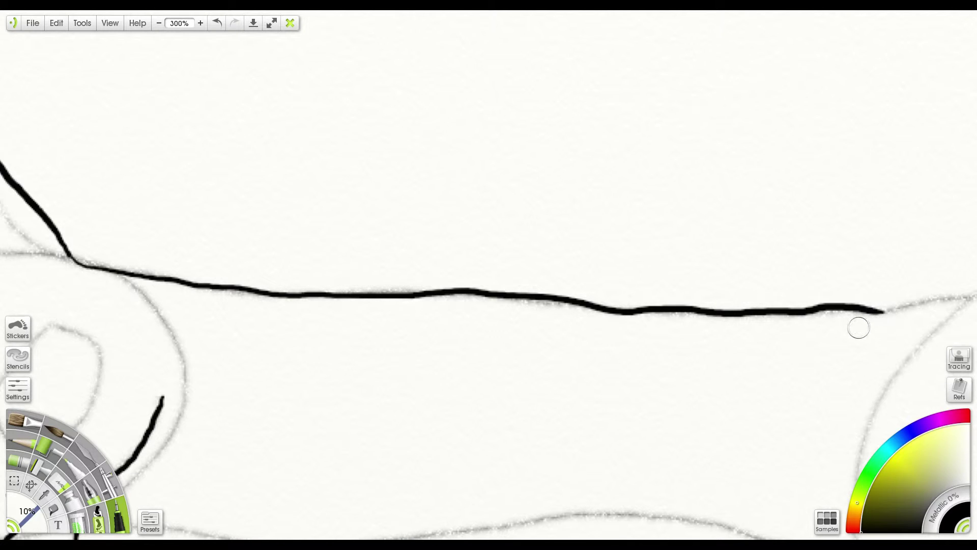
pyautogui.moveTo(810, 403)
pyautogui.mouseDown()
pyautogui.moveTo(459, 413)
pyautogui.moveTo(316, 430)
pyautogui.moveTo(236, 392)
pyautogui.moveTo(202, 354)
pyautogui.mouseUp()
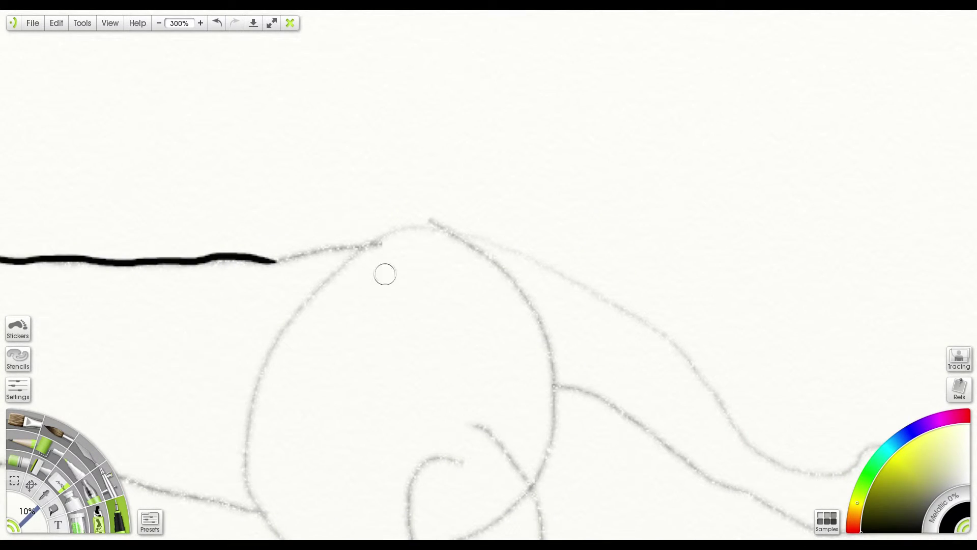
pyautogui.moveTo(270, 260)
pyautogui.mouseDown()
pyautogui.moveTo(460, 230)
pyautogui.moveTo(512, 245)
pyautogui.moveTo(616, 310)
pyautogui.mouseUp()
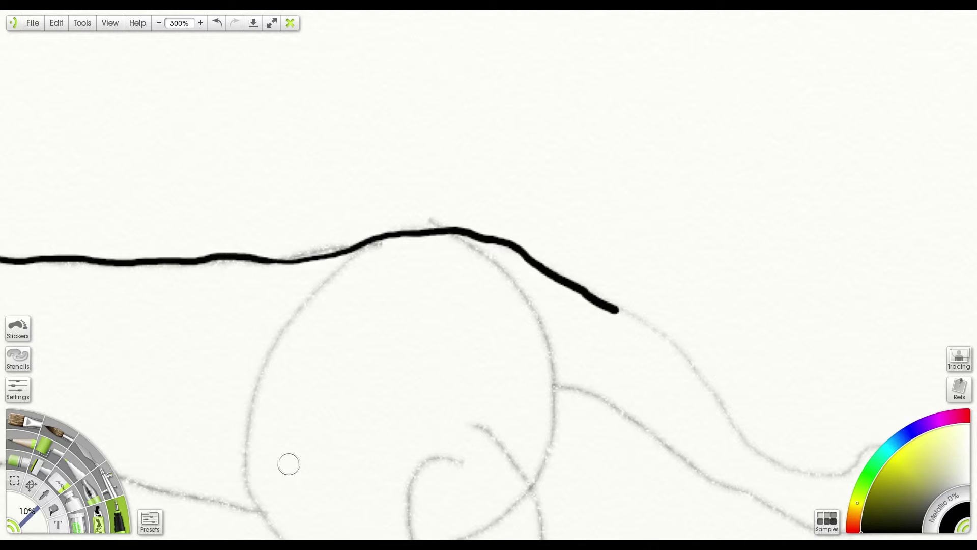
# Step: Ink the tail outline from the rump around the upturned tip and back along the underside to the haunch
pyautogui.moveTo(577, 359)
pyautogui.mouseDown()
pyautogui.moveTo(463, 196)
pyautogui.moveTo(268, 218)
pyautogui.moveTo(237, 240)
pyautogui.mouseUp()
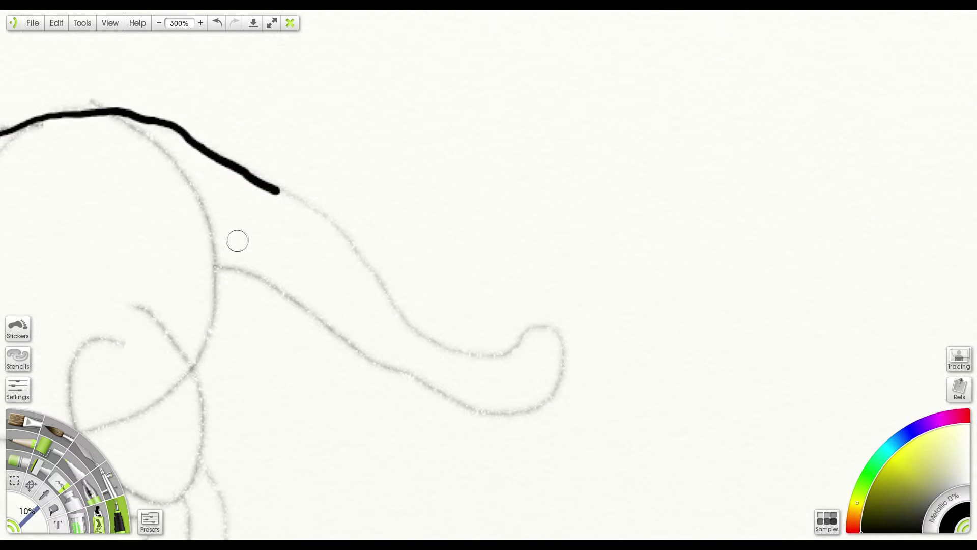
pyautogui.moveTo(276, 194)
pyautogui.mouseDown()
pyautogui.moveTo(305, 198)
pyautogui.moveTo(336, 226)
pyautogui.moveTo(423, 335)
pyautogui.moveTo(496, 360)
pyautogui.moveTo(555, 328)
pyautogui.moveTo(564, 346)
pyautogui.moveTo(561, 382)
pyautogui.moveTo(536, 409)
pyautogui.moveTo(455, 409)
pyautogui.moveTo(365, 360)
pyautogui.moveTo(243, 271)
pyautogui.mouseUp()
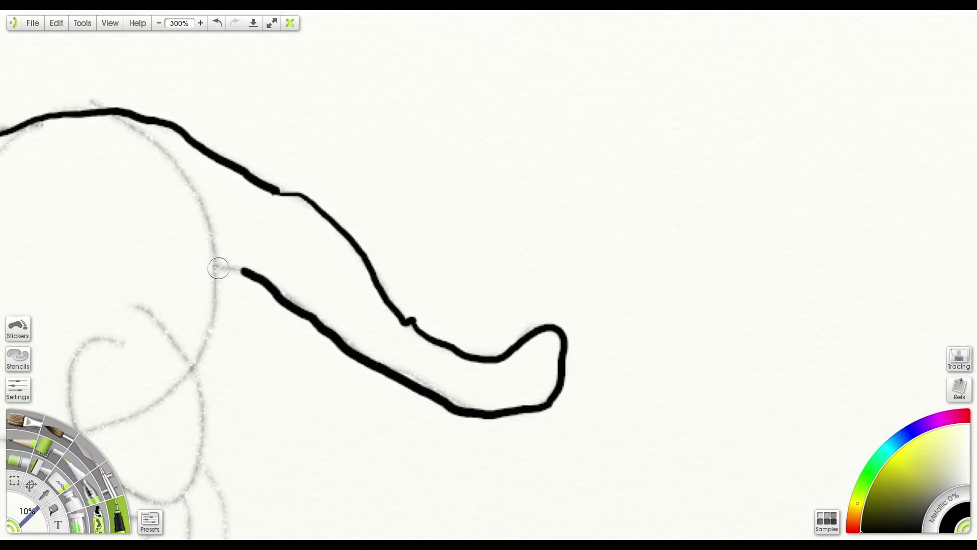
pyautogui.moveTo(216, 267); pyautogui.dragTo(245, 273)
pyautogui.moveTo(455, 306); pyautogui.dragTo(695, 291)
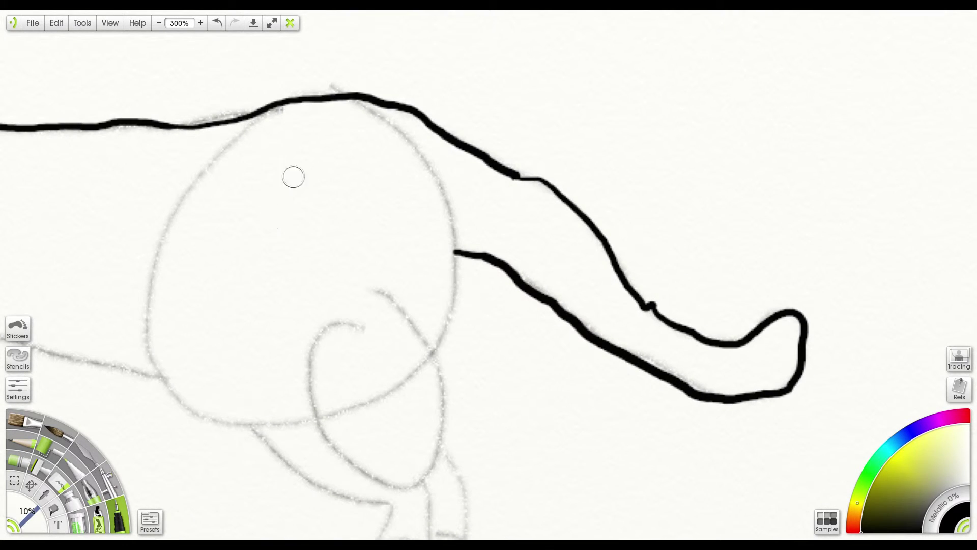
# Step: Ink a short crease at the tail base and the rear edge of the haunch below the tail
pyautogui.moveTo(295, 176); pyautogui.dragTo(310, 231)
pyautogui.hotkey('ctrl', 'z')
pyautogui.moveTo(458, 217)
pyautogui.mouseDown()
pyautogui.moveTo(457, 254)
pyautogui.moveTo(442, 287)
pyautogui.mouseUp()
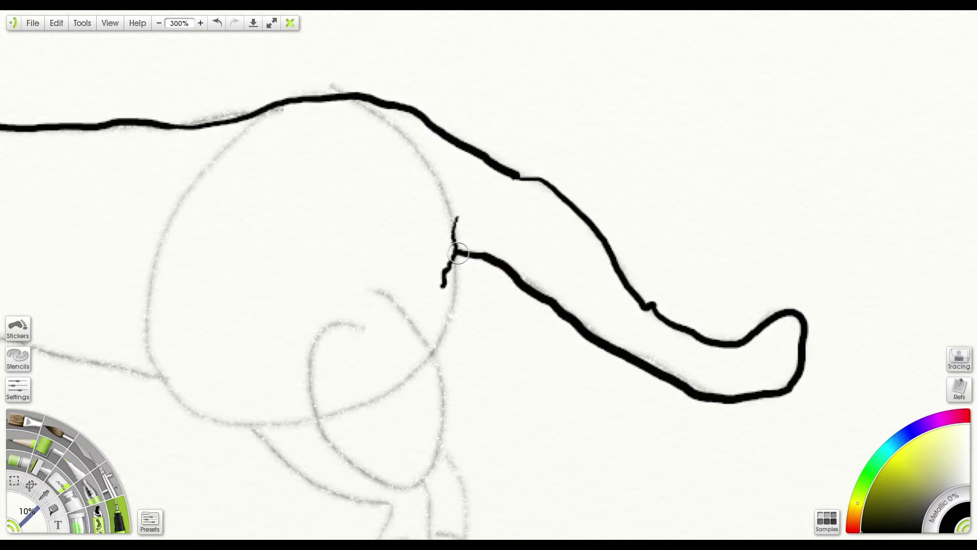
pyautogui.moveTo(457, 253)
pyautogui.mouseDown()
pyautogui.moveTo(438, 360)
pyautogui.moveTo(69, 482)
pyautogui.moveTo(51, 338)
pyautogui.moveTo(57, 508)
pyautogui.mouseUp()
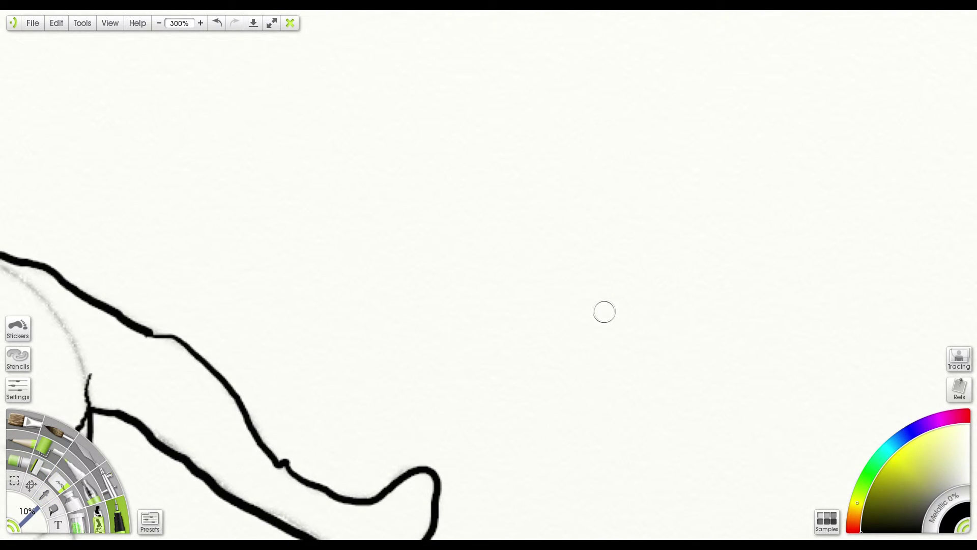
# Step: Ink the near and far hind legs down to their paws, adding a toe line to each paw
pyautogui.scroll(-4, 604, 311)
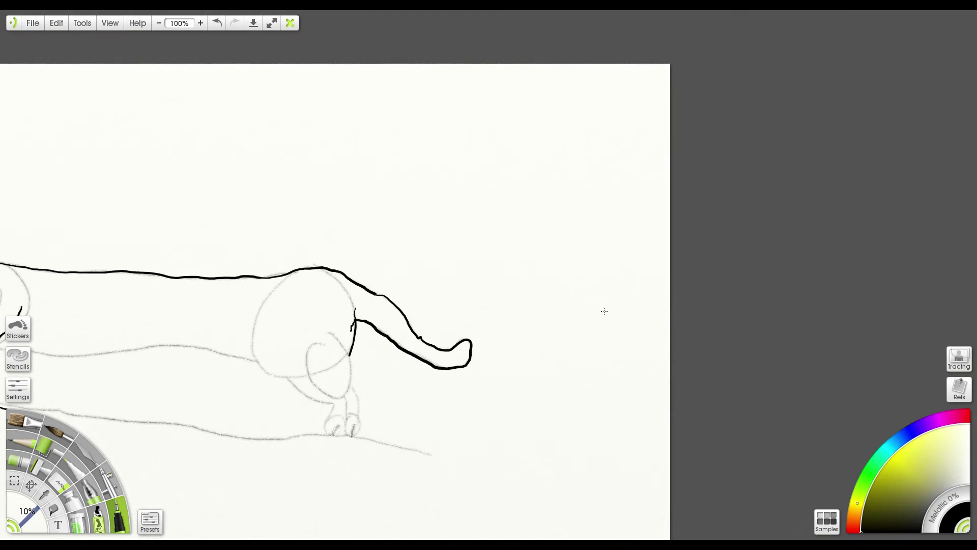
pyautogui.moveTo(599, 312); pyautogui.dragTo(792, 220)
pyautogui.scroll(4, 755, 243)
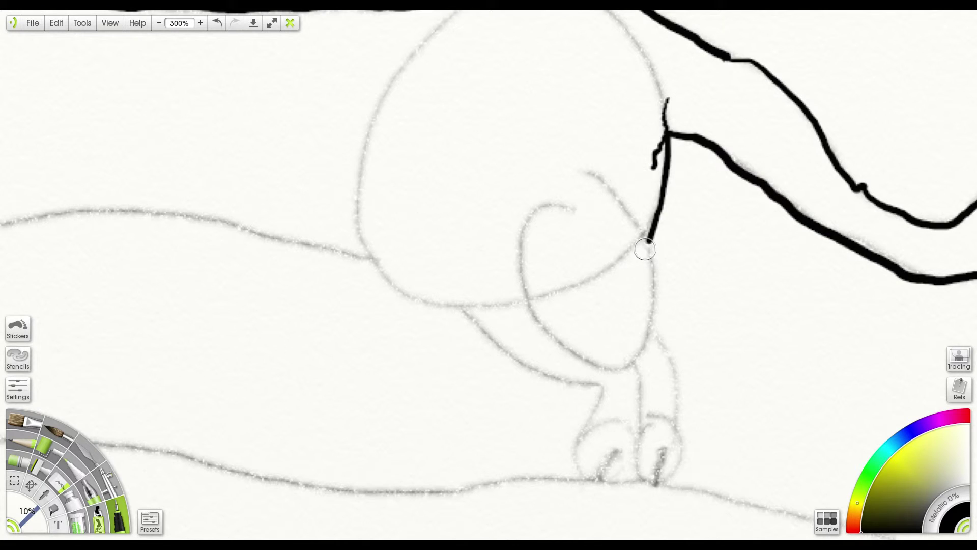
pyautogui.moveTo(652, 244)
pyautogui.mouseDown()
pyautogui.moveTo(634, 257)
pyautogui.moveTo(666, 307)
pyautogui.moveTo(694, 389)
pyautogui.moveTo(677, 473)
pyautogui.mouseUp()
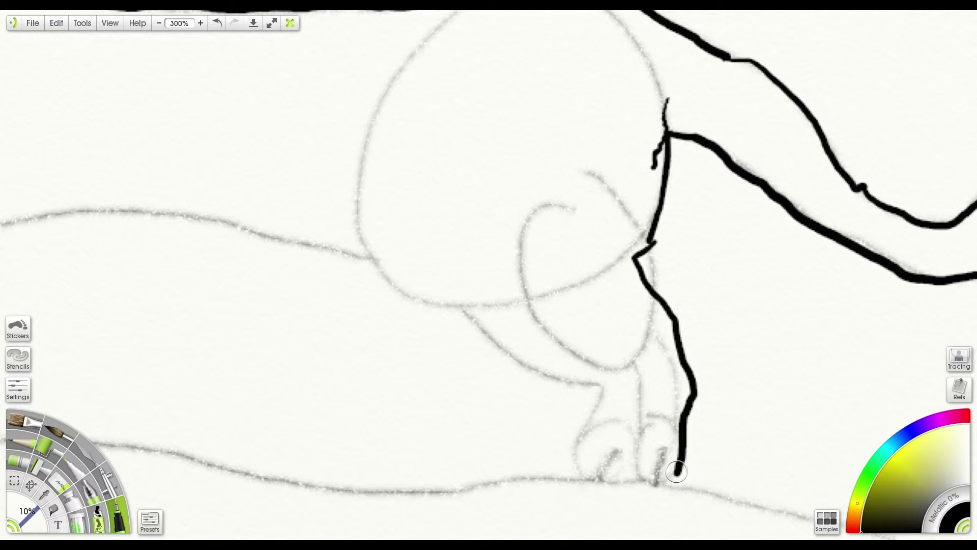
pyautogui.moveTo(677, 471)
pyautogui.mouseDown()
pyautogui.moveTo(662, 487)
pyautogui.moveTo(635, 465)
pyautogui.moveTo(641, 406)
pyautogui.moveTo(620, 366)
pyautogui.mouseUp()
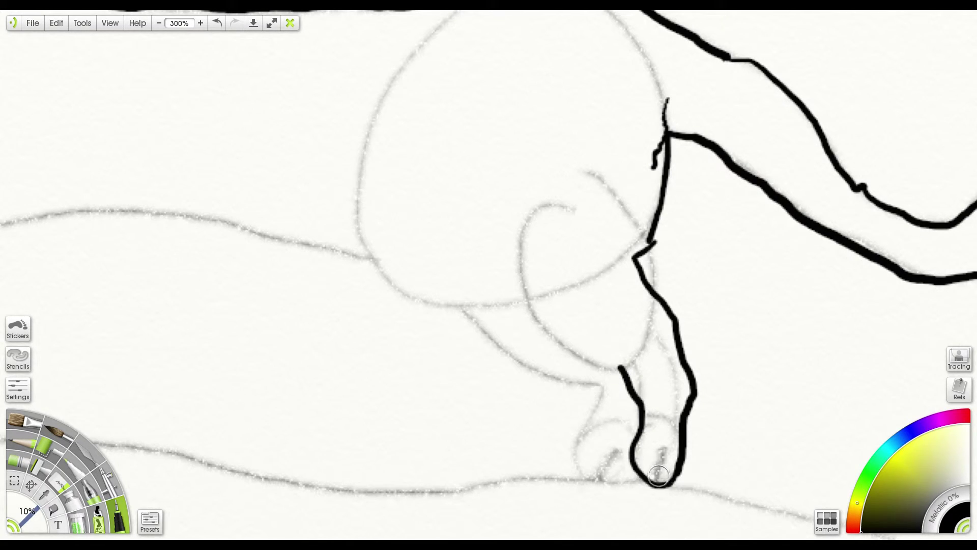
pyautogui.moveTo(659, 478); pyautogui.dragTo(664, 454)
pyautogui.moveTo(623, 364)
pyautogui.mouseDown()
pyautogui.moveTo(559, 339)
pyautogui.moveTo(519, 302)
pyautogui.moveTo(466, 305)
pyautogui.moveTo(479, 332)
pyautogui.moveTo(525, 359)
pyautogui.moveTo(610, 388)
pyautogui.moveTo(583, 448)
pyautogui.moveTo(598, 453)
pyautogui.moveTo(580, 450)
pyautogui.moveTo(546, 477)
pyautogui.moveTo(642, 480)
pyautogui.mouseUp()
pyautogui.moveTo(582, 478)
pyautogui.mouseDown()
pyautogui.moveTo(590, 465)
pyautogui.moveTo(583, 477)
pyautogui.moveTo(612, 461)
pyautogui.mouseUp()
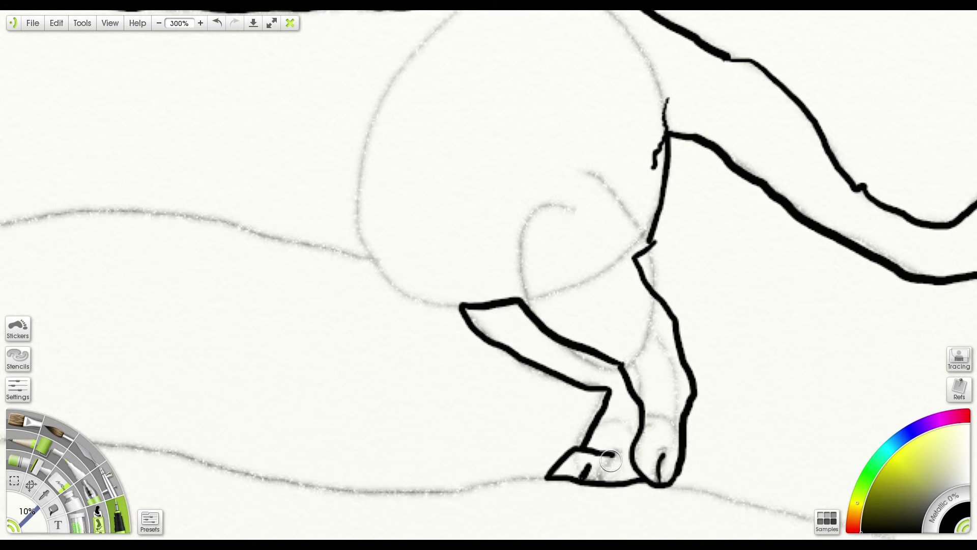
# Step: Ink the belly line from the top of the far hind leg forward to the near front leg, with a slightly ragged fur edge
pyautogui.moveTo(690, 453); pyautogui.dragTo(568, 387)
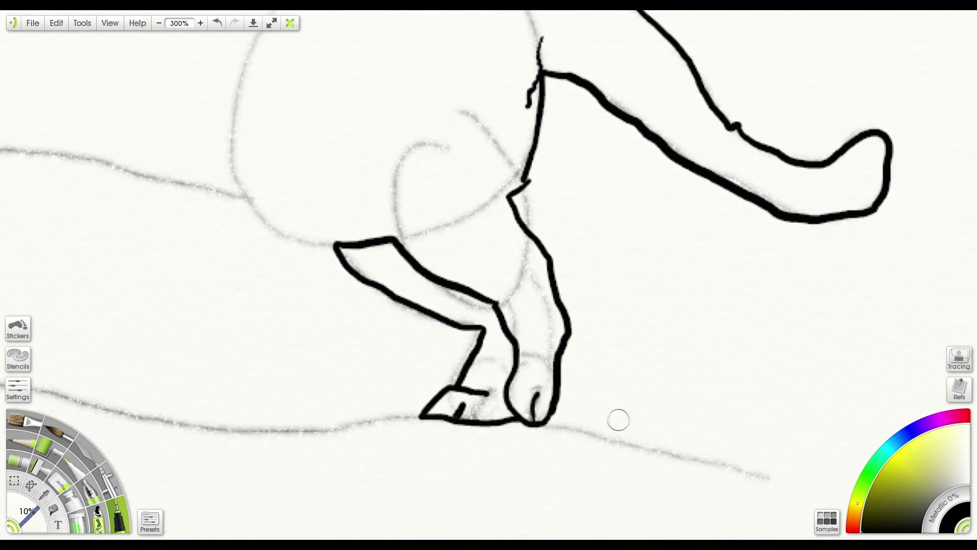
pyautogui.moveTo(619, 419); pyautogui.dragTo(774, 484)
pyautogui.moveTo(533, 425)
pyautogui.mouseDown()
pyautogui.moveTo(711, 511)
pyautogui.moveTo(752, 520)
pyautogui.mouseUp()
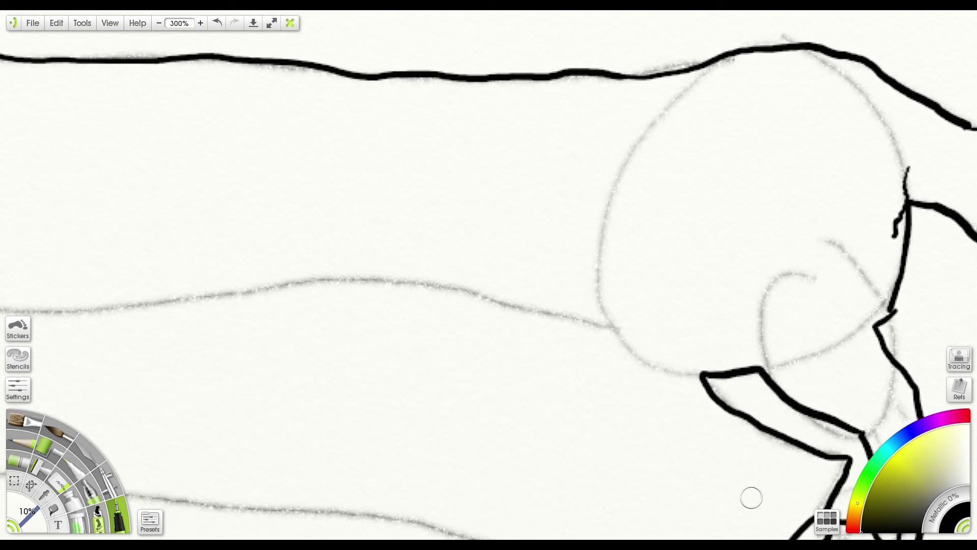
pyautogui.scroll(1, 751, 497)
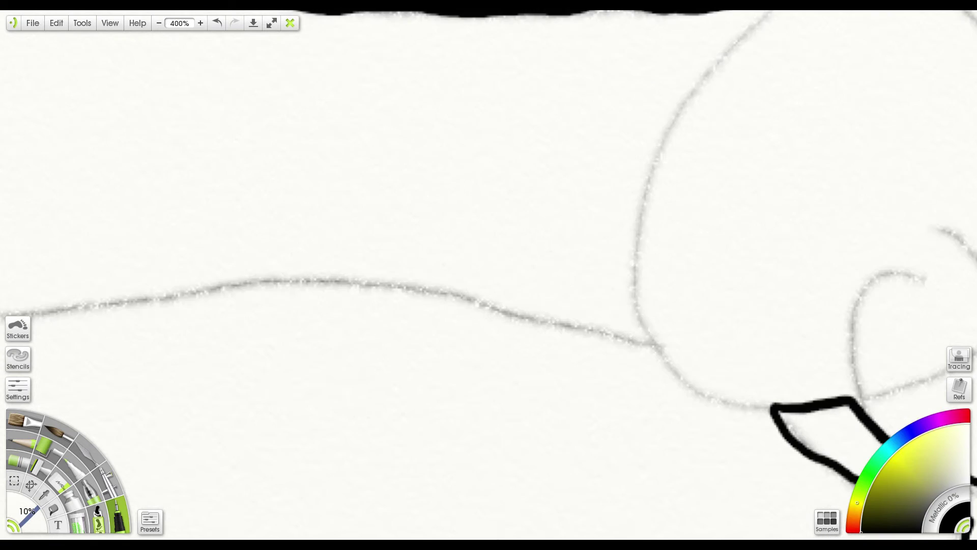
pyautogui.scroll(-1, 751, 497)
pyautogui.hotkey('ctrl', '-')
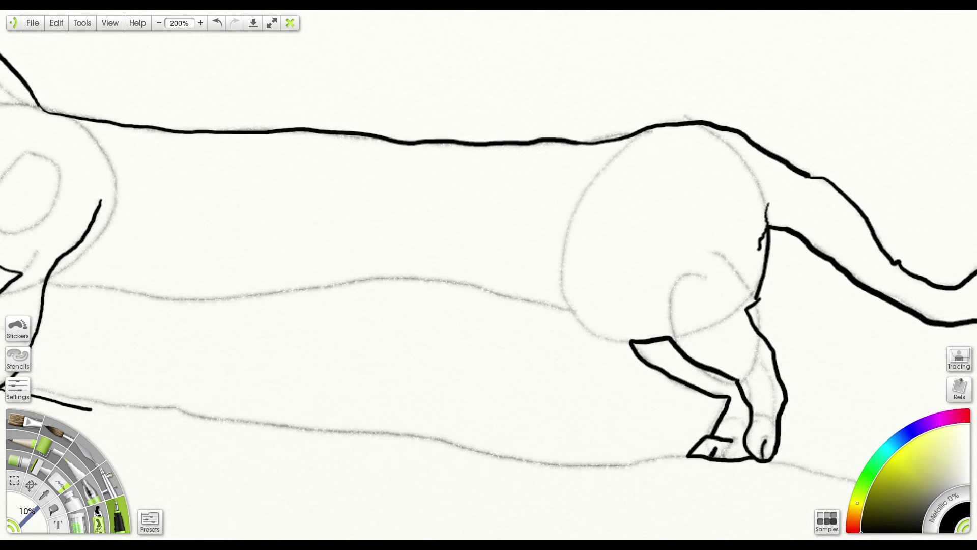
pyautogui.moveTo(636, 395); pyautogui.dragTo(705, 400)
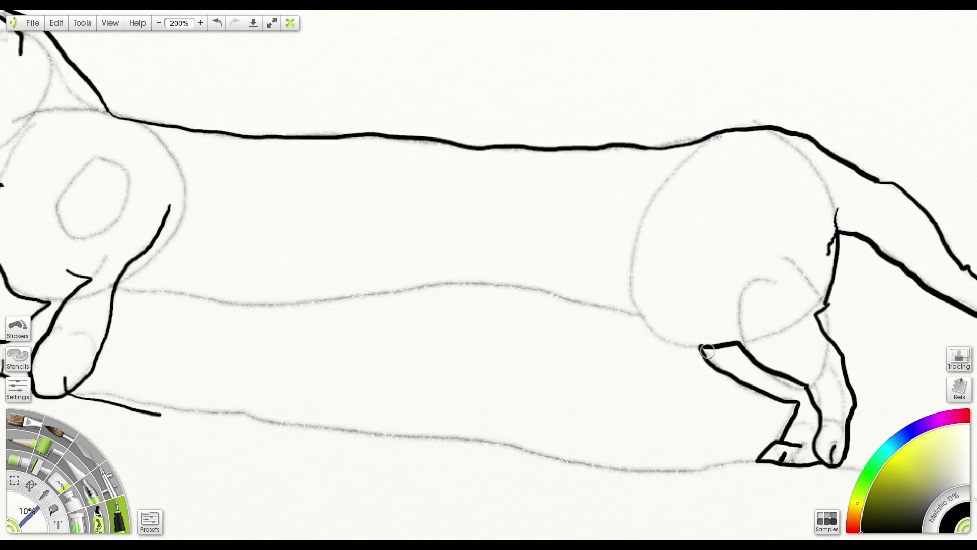
pyautogui.moveTo(680, 345); pyautogui.dragTo(656, 334)
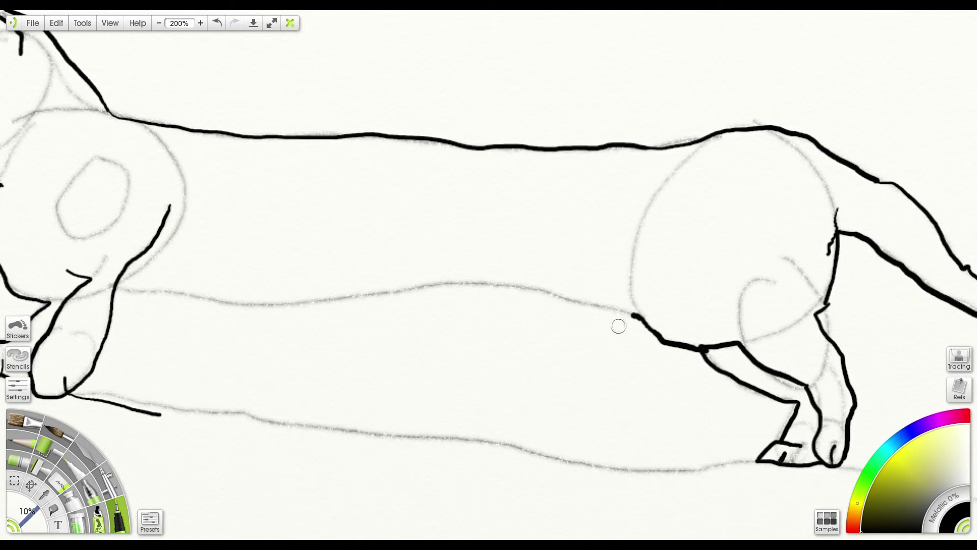
pyautogui.moveTo(619, 310)
pyautogui.mouseDown()
pyautogui.moveTo(542, 282)
pyautogui.moveTo(458, 279)
pyautogui.moveTo(341, 299)
pyautogui.moveTo(193, 299)
pyautogui.mouseUp()
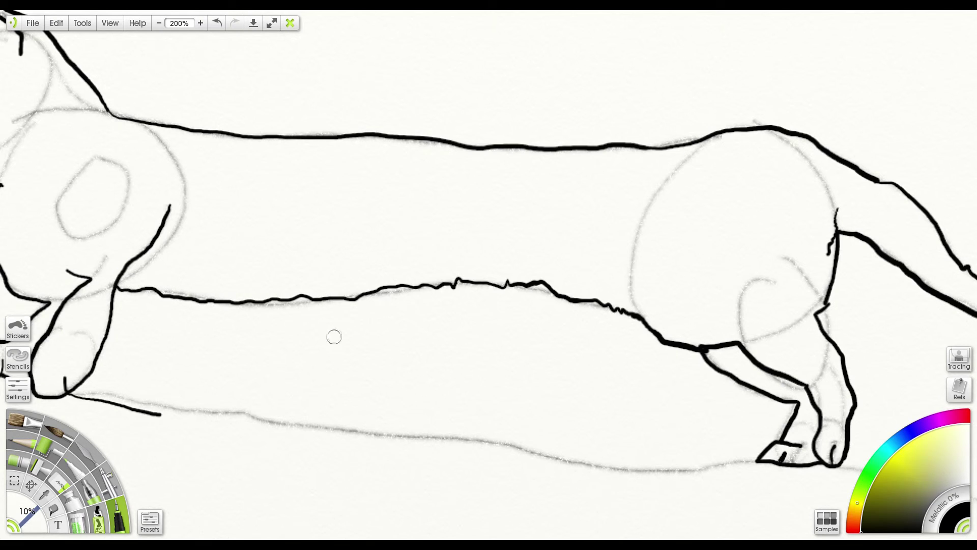
# Step: Ink the coat marking line from the eye and cheek over the shoulder to the front leg, and along the flank to the tail base
pyautogui.moveTo(289, 362)
pyautogui.mouseDown()
pyautogui.moveTo(444, 417)
pyautogui.moveTo(396, 421)
pyautogui.moveTo(475, 452)
pyautogui.mouseUp()
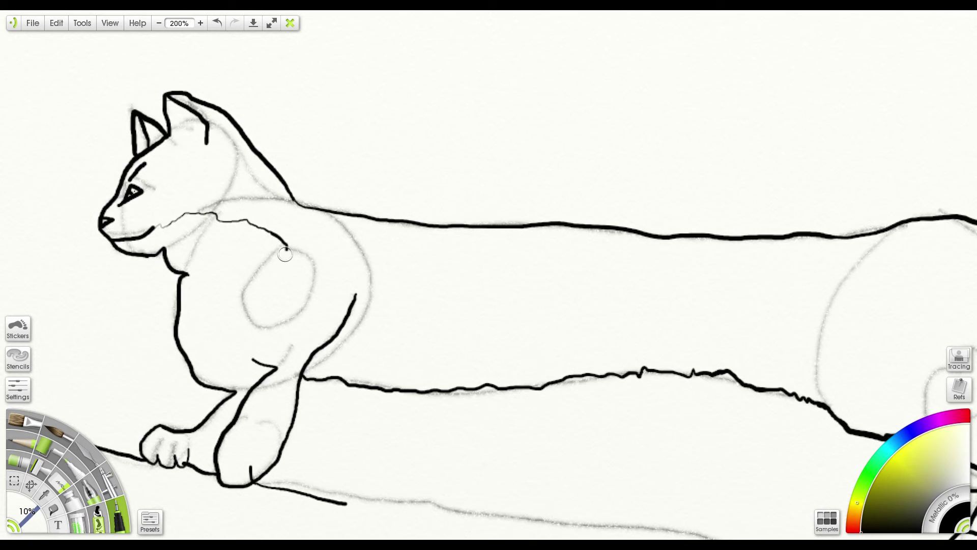
pyautogui.moveTo(285, 255); pyautogui.dragTo(261, 293)
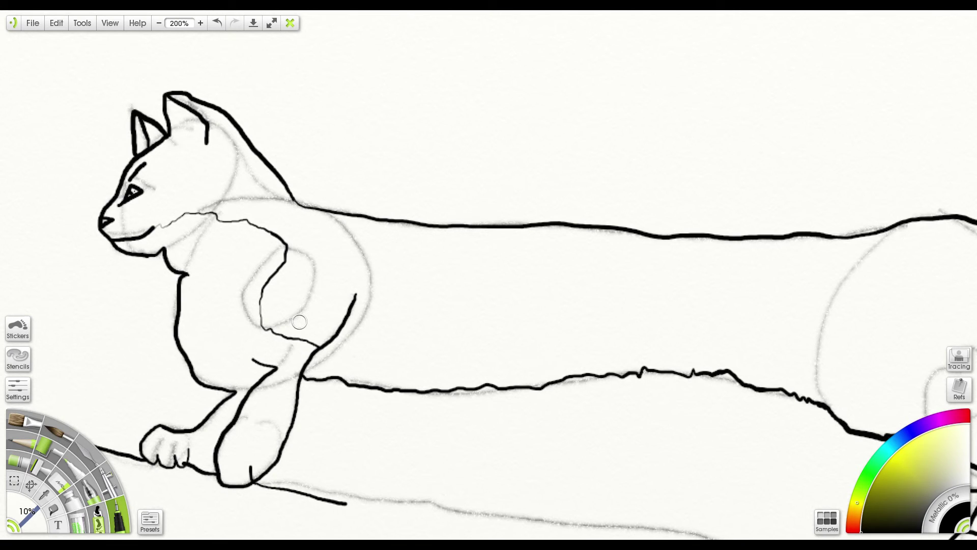
pyautogui.moveTo(407, 393); pyautogui.dragTo(266, 376)
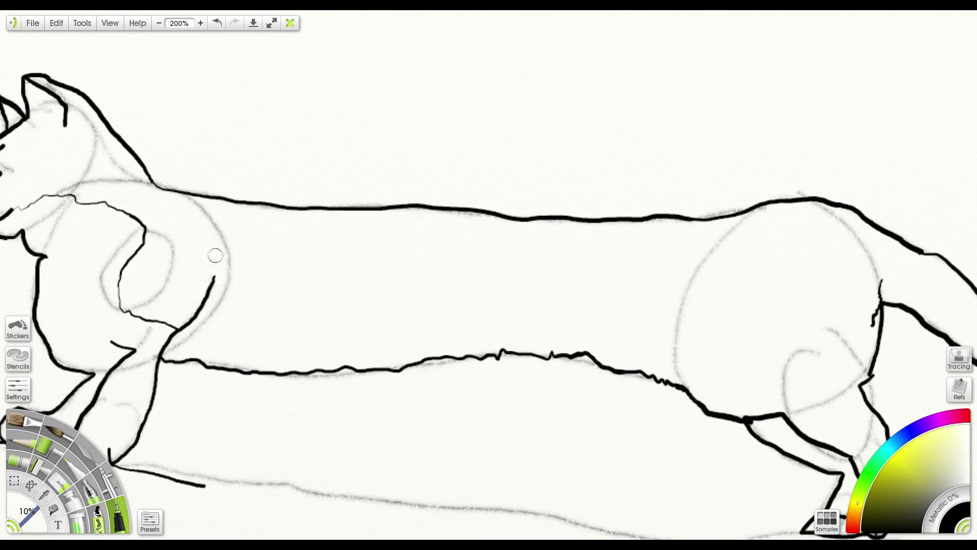
pyautogui.moveTo(211, 278)
pyautogui.mouseDown()
pyautogui.moveTo(284, 320)
pyautogui.moveTo(350, 335)
pyautogui.moveTo(544, 329)
pyautogui.moveTo(659, 340)
pyautogui.moveTo(853, 307)
pyautogui.mouseUp()
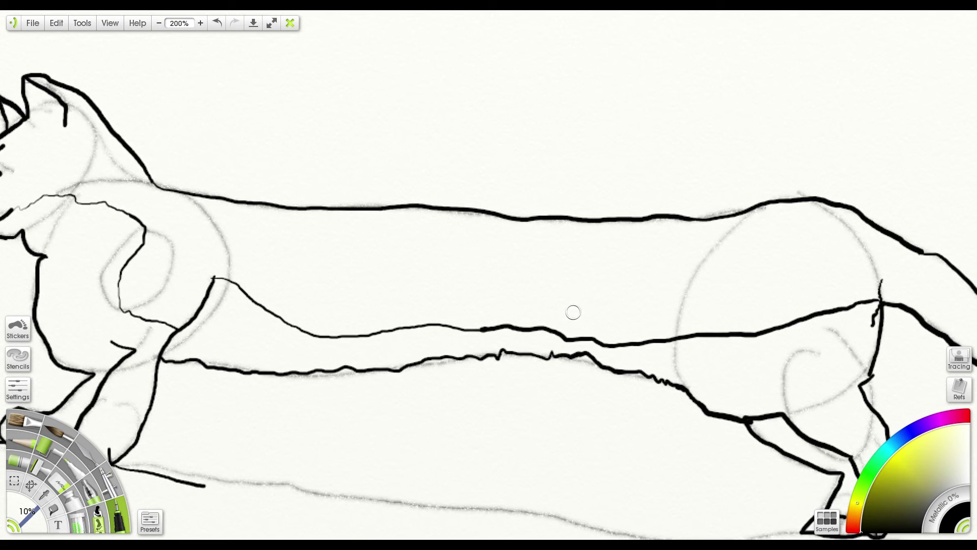
pyautogui.moveTo(573, 312)
pyautogui.mouseDown()
pyautogui.moveTo(466, 332)
pyautogui.moveTo(668, 316)
pyautogui.moveTo(734, 326)
pyautogui.moveTo(697, 339)
pyautogui.mouseUp()
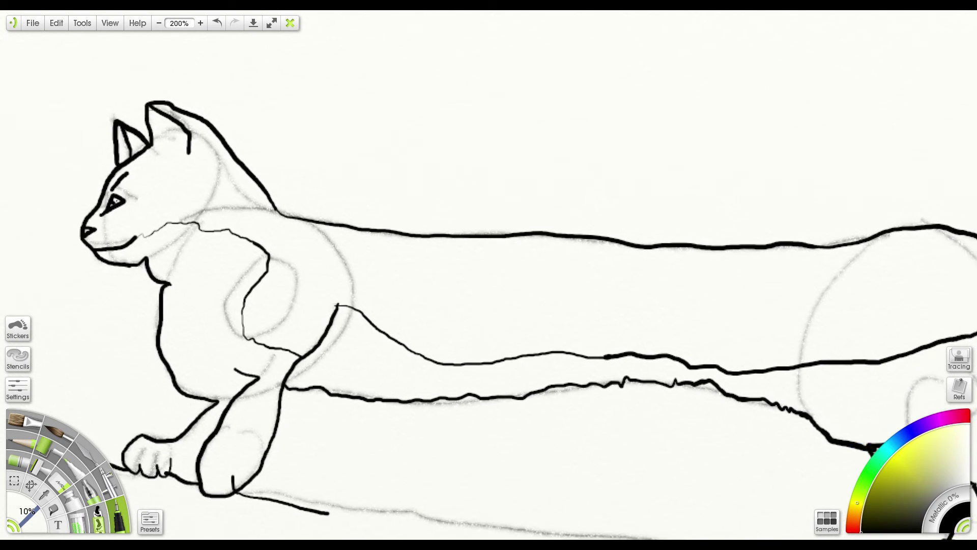
pyautogui.moveTo(830, 295)
pyautogui.mouseDown()
pyautogui.moveTo(578, 196)
pyautogui.moveTo(529, 219)
pyautogui.moveTo(727, 294)
pyautogui.mouseUp()
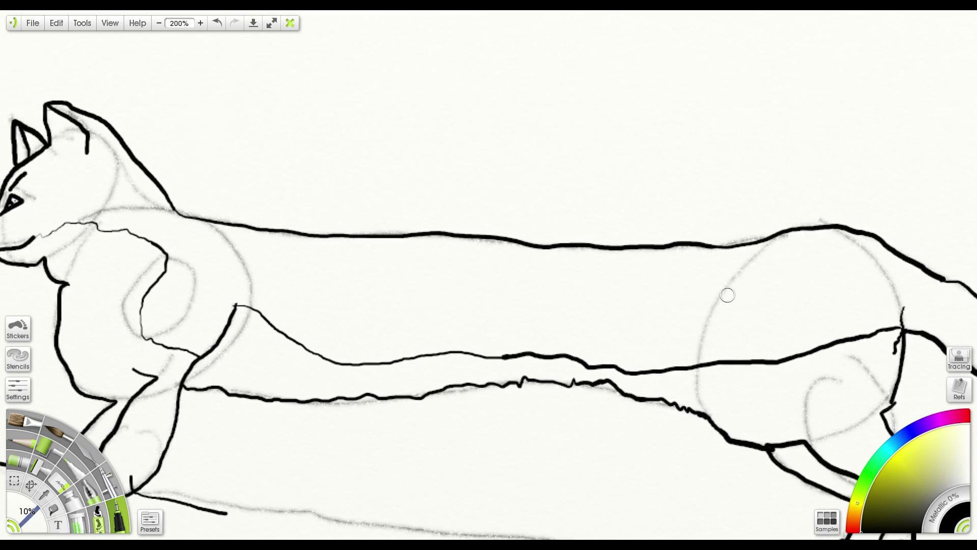
pyautogui.moveTo(471, 243); pyautogui.dragTo(749, 289)
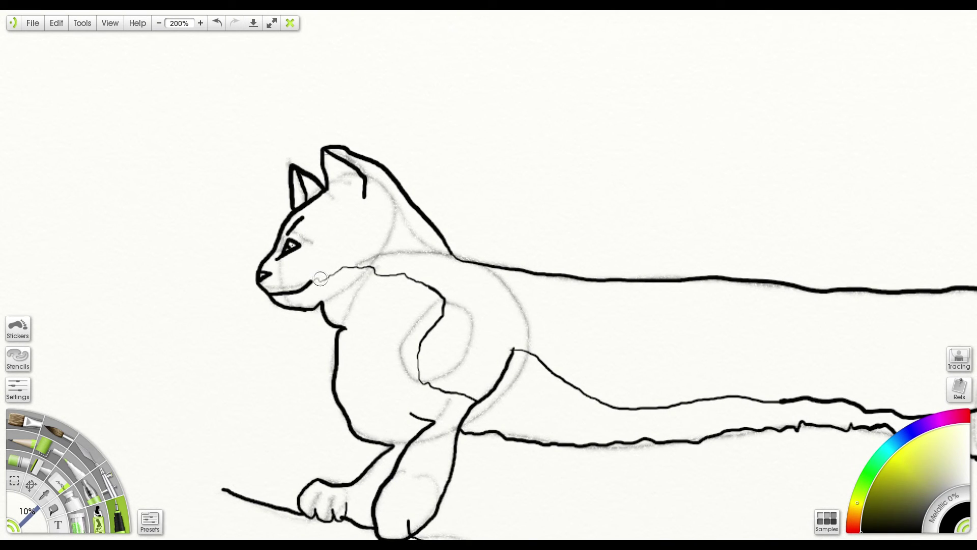
pyautogui.moveTo(320, 279)
pyautogui.mouseDown()
pyautogui.moveTo(279, 262)
pyautogui.moveTo(298, 252)
pyautogui.mouseUp()
# Step: Choose an orange paint colour for the cat's coat
pyautogui.moveTo(393, 393); pyautogui.dragTo(270, 371)
pyautogui.moveTo(354, 351)
pyautogui.mouseDown()
pyautogui.moveTo(187, 327)
pyautogui.moveTo(54, 275)
pyautogui.mouseUp()
pyautogui.moveTo(859, 508); pyautogui.dragTo(854, 515)
pyautogui.click(891, 462)
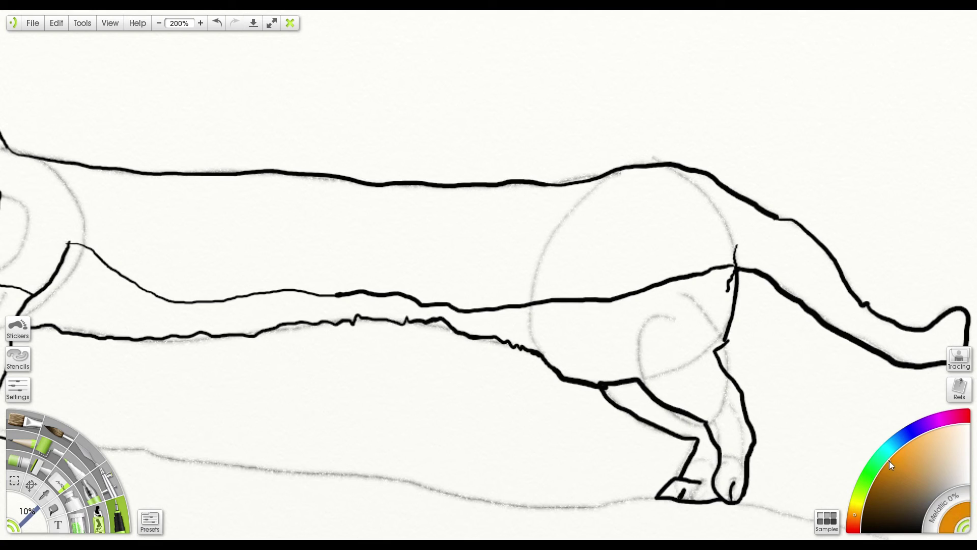
# Step: Try to flood-fill the body above the flank line with orange over the visible sketch, and undo the fill
pyautogui.click(53, 509)
pyautogui.click(268, 259)
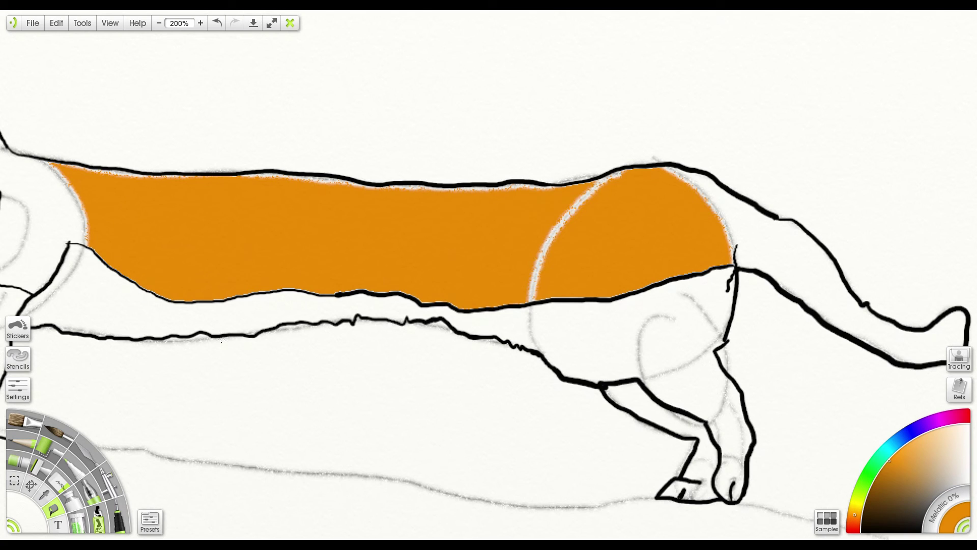
pyautogui.hotkey('ctrl', 'z')
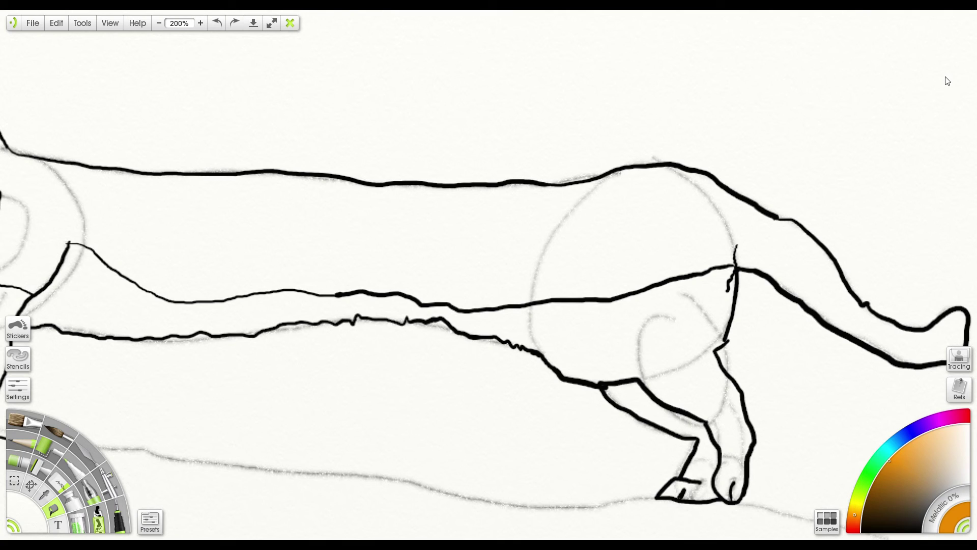
# Step: Hide the pencil sketch, leaving only the ink outlines, and flood-fill the cat's back and tail with orange
pyautogui.click(903, 78)
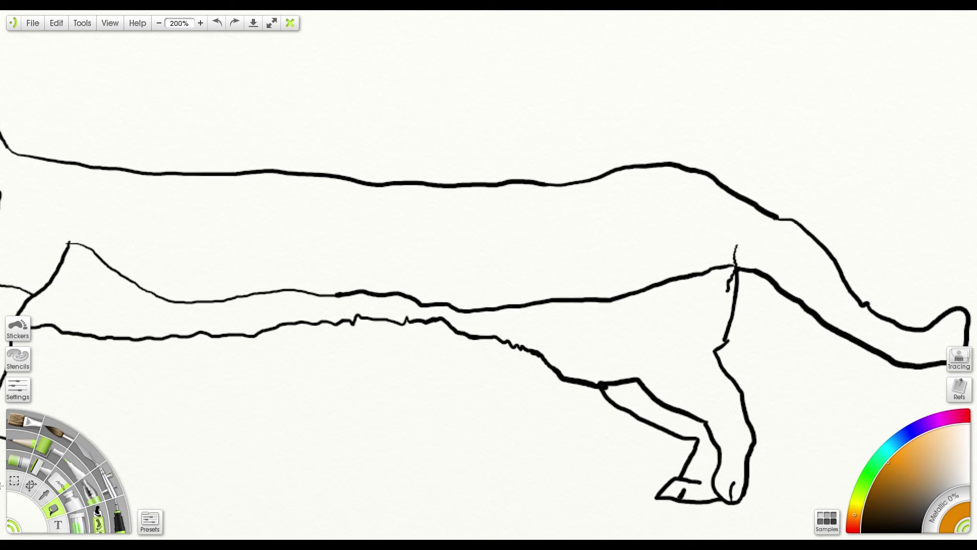
pyautogui.click(48, 504)
pyautogui.click(467, 261)
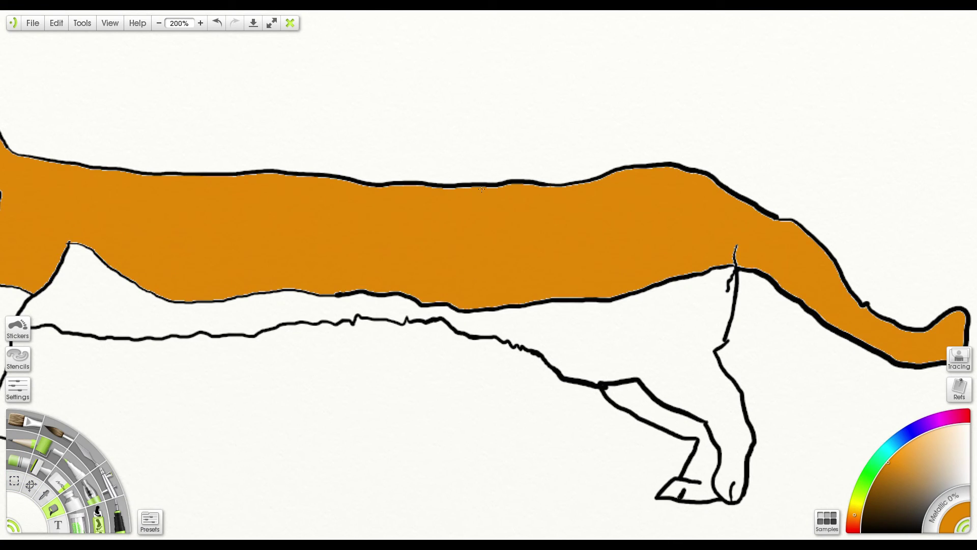
# Step: Flood-fill both sections of the cat's far ear with orange
pyautogui.moveTo(482, 190); pyautogui.dragTo(894, 294)
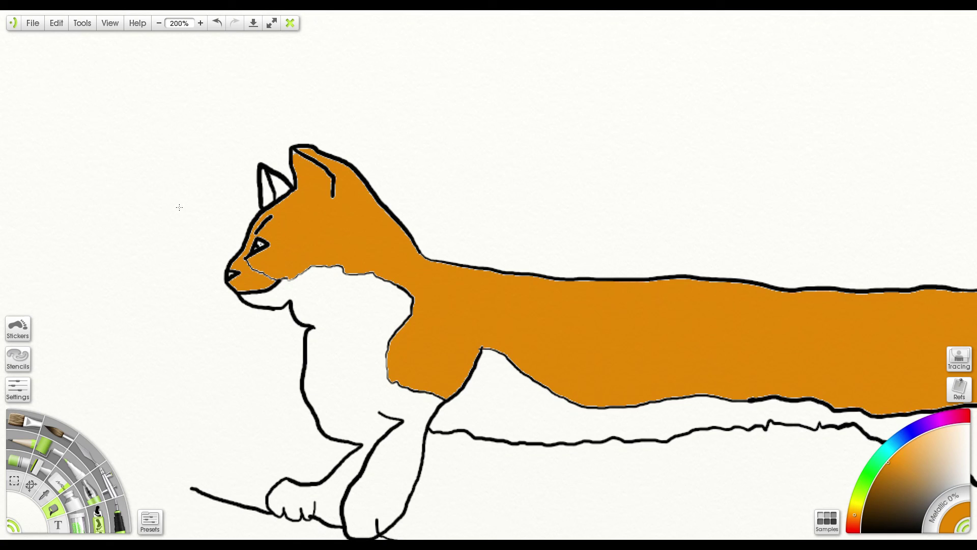
pyautogui.click(283, 189)
pyautogui.click(268, 197)
# Step: Handwrite the word "Done" in black ink on the empty canvas above the cat's back
pyautogui.moveTo(485, 305); pyautogui.dragTo(206, 421)
pyautogui.click(118, 520)
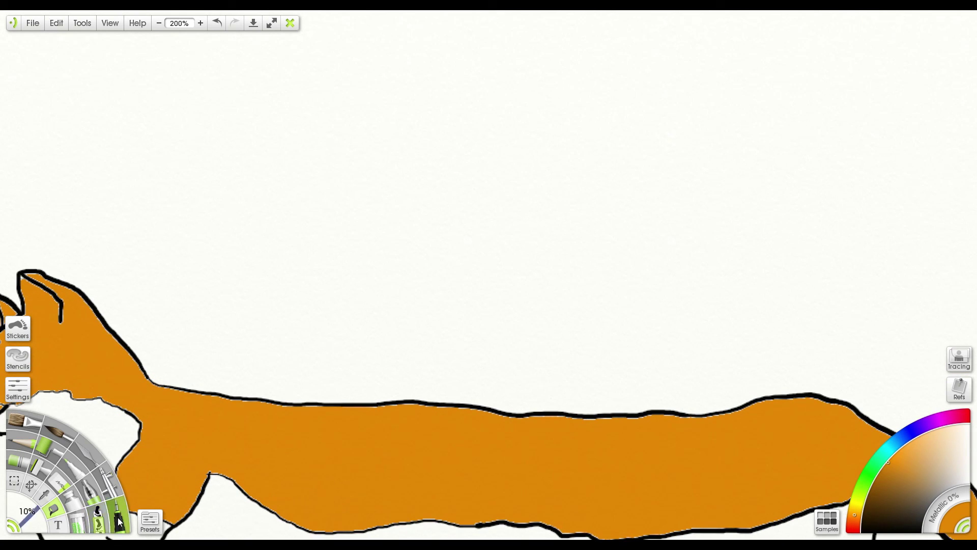
pyautogui.click(900, 499)
pyautogui.moveTo(901, 501); pyautogui.dragTo(862, 532)
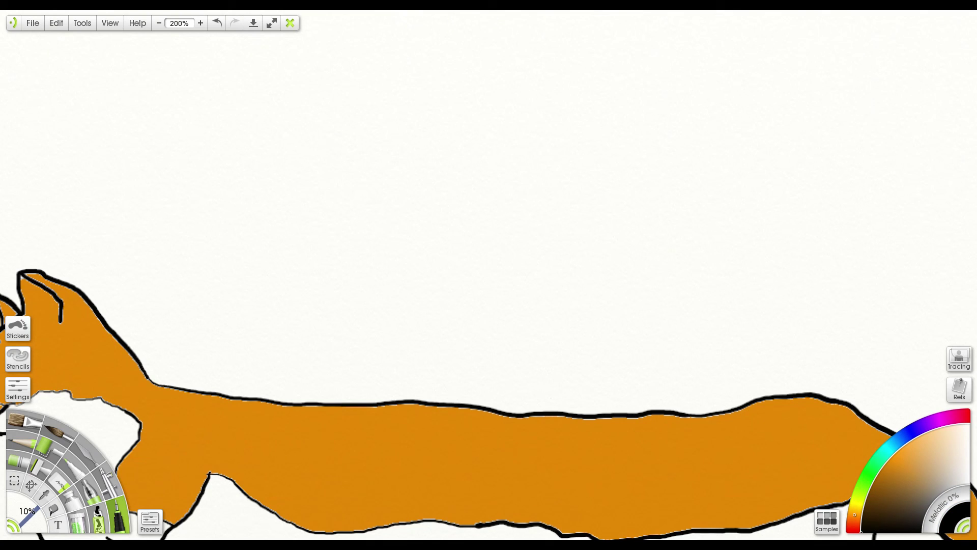
pyautogui.moveTo(348, 135)
pyautogui.mouseDown()
pyautogui.moveTo(339, 174)
pyautogui.moveTo(363, 132)
pyautogui.moveTo(362, 186)
pyautogui.moveTo(333, 211)
pyautogui.mouseUp()
pyautogui.moveTo(411, 191)
pyautogui.mouseDown()
pyautogui.moveTo(447, 237)
pyautogui.moveTo(479, 202)
pyautogui.moveTo(484, 230)
pyautogui.mouseUp()
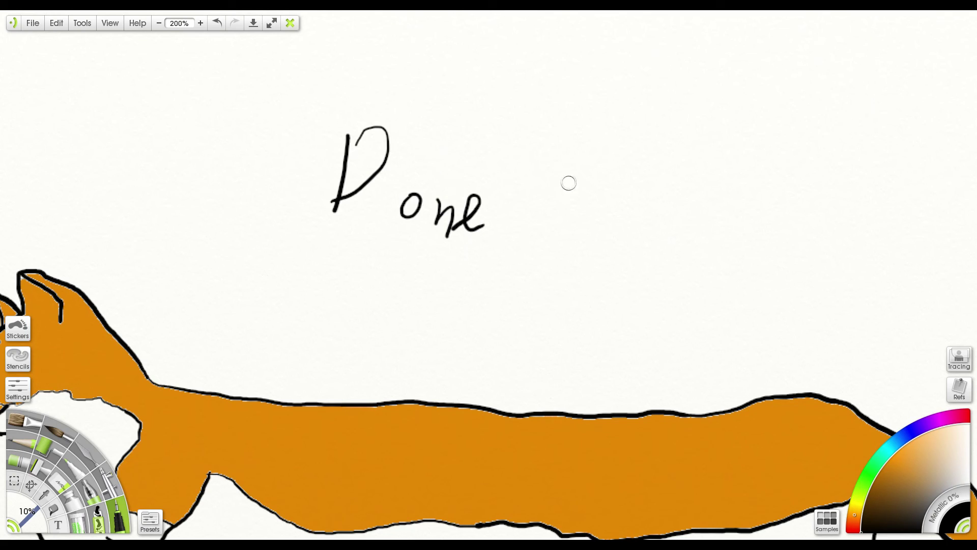
# Step: Draw three exclamation marks in black ink after the handwritten word "Done"
pyautogui.moveTo(524, 155); pyautogui.dragTo(512, 196)
pyautogui.click(503, 246)
pyautogui.moveTo(558, 157); pyautogui.dragTo(545, 193)
pyautogui.moveTo(534, 235); pyautogui.dragTo(531, 242)
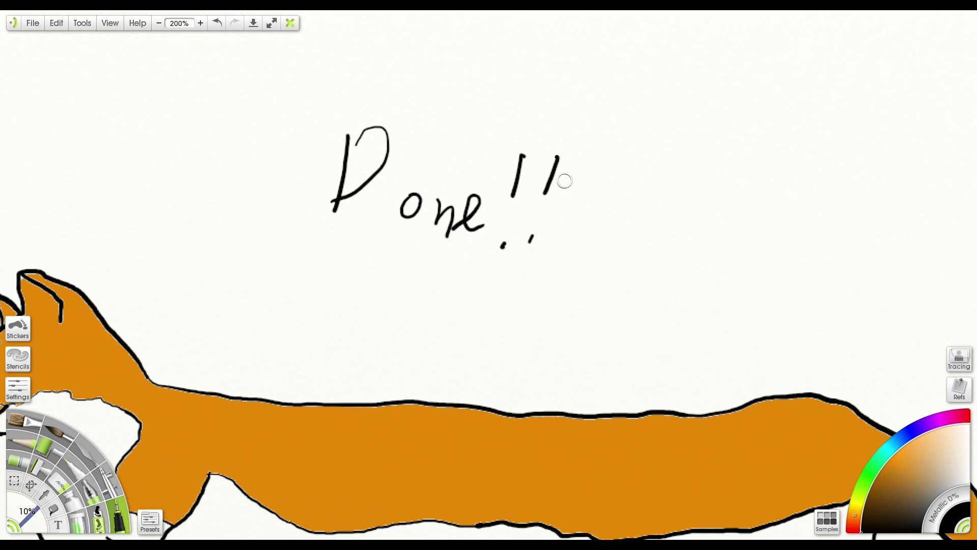
pyautogui.moveTo(584, 161); pyautogui.dragTo(570, 203)
pyautogui.click(562, 246)
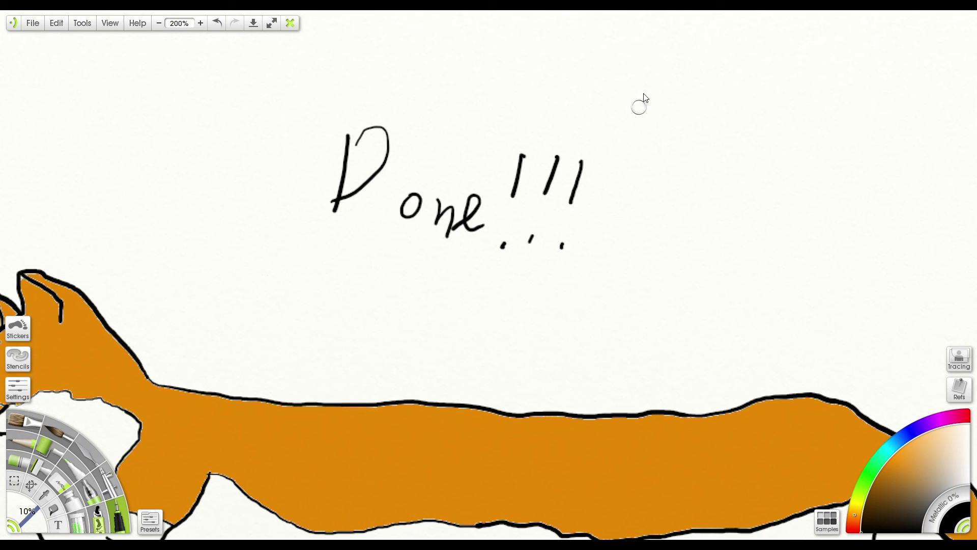